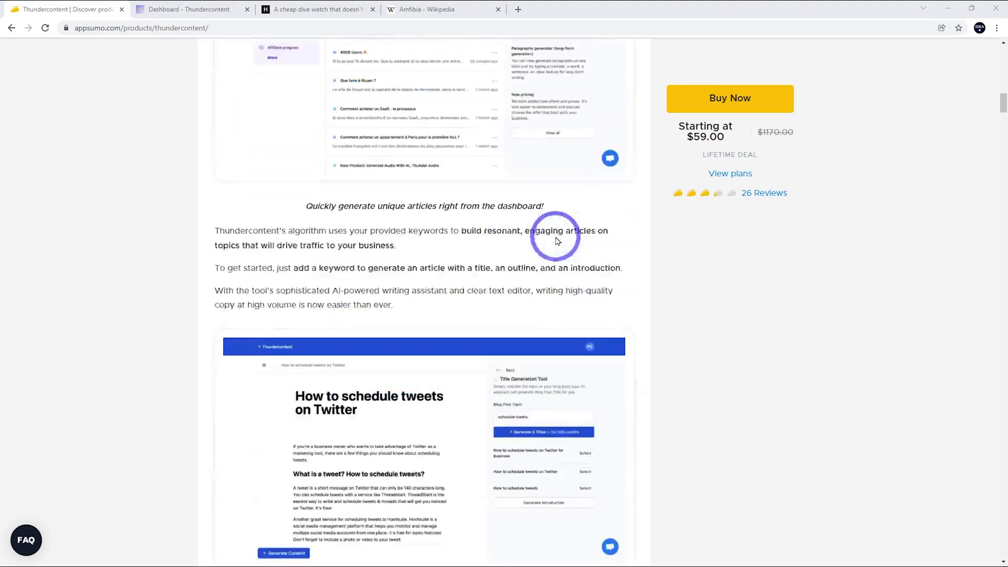
# Review the Thundercontent product description and the license tiers on the AppSumo deal page
pyautogui.scroll(-15, 557, 240)
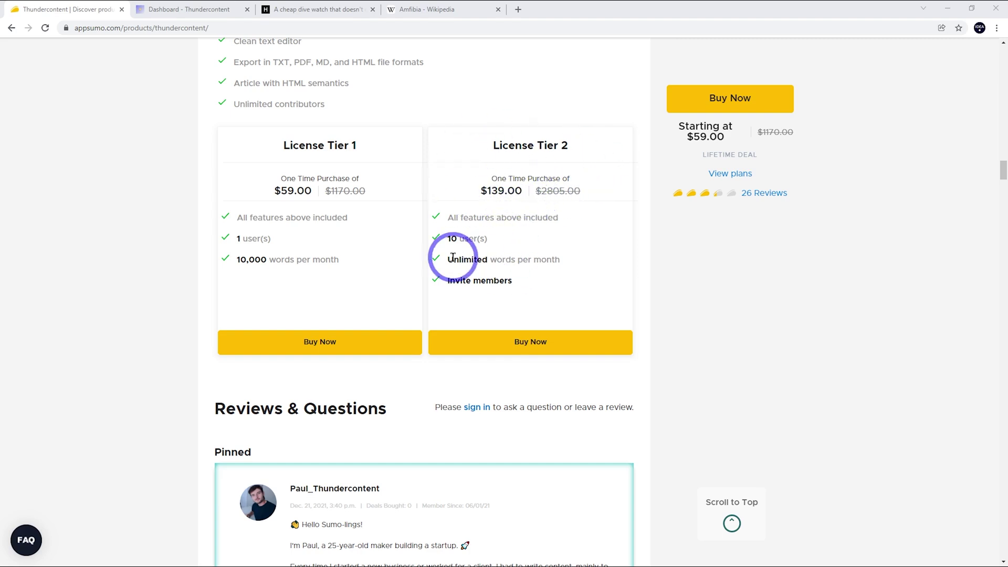
pyautogui.scroll(20, 483, 273)
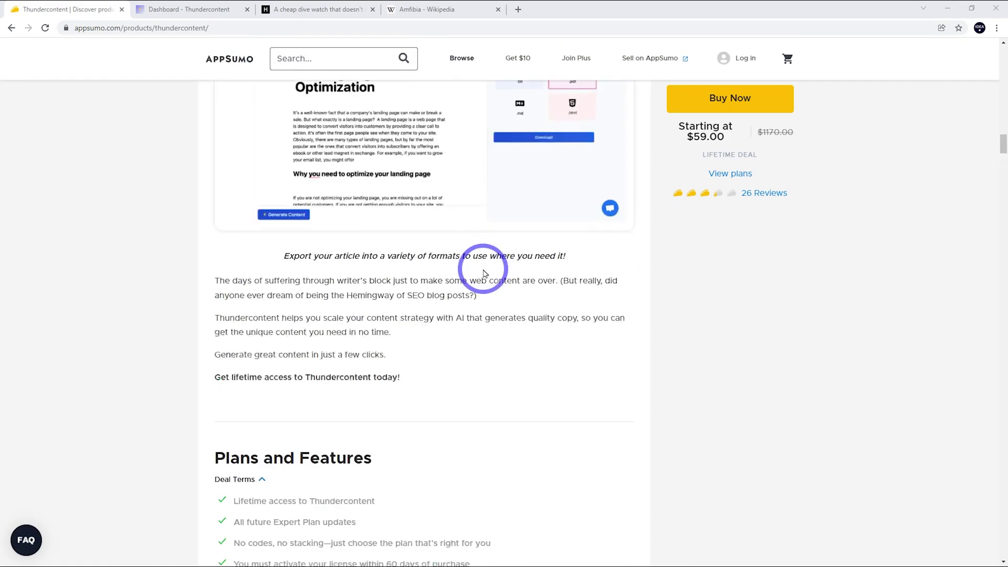
pyautogui.scroll(1, 484, 273)
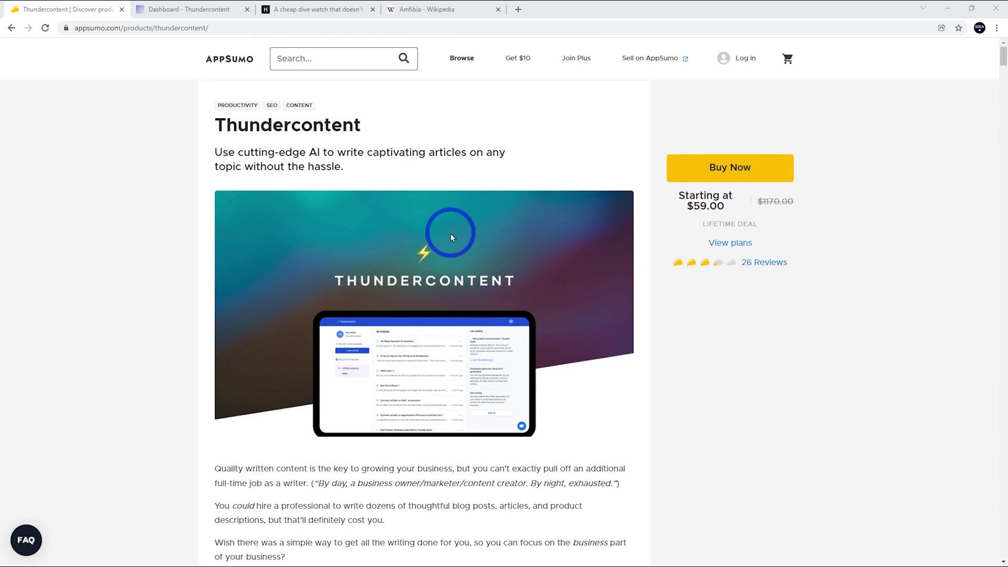
# Switch to the Thundercontent dashboard and create a new article with English as its language
pyautogui.click(176, 9)
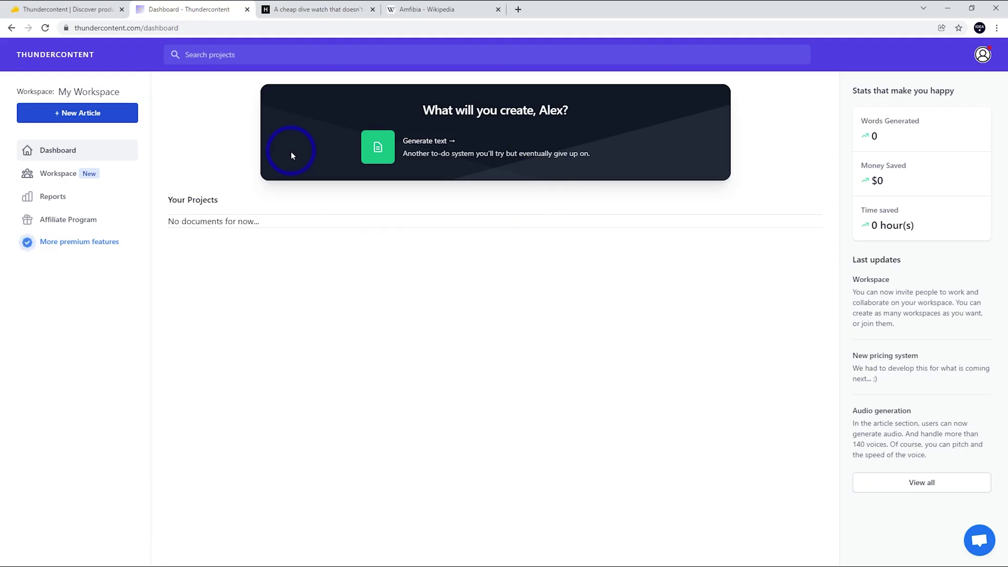
pyautogui.click(68, 116)
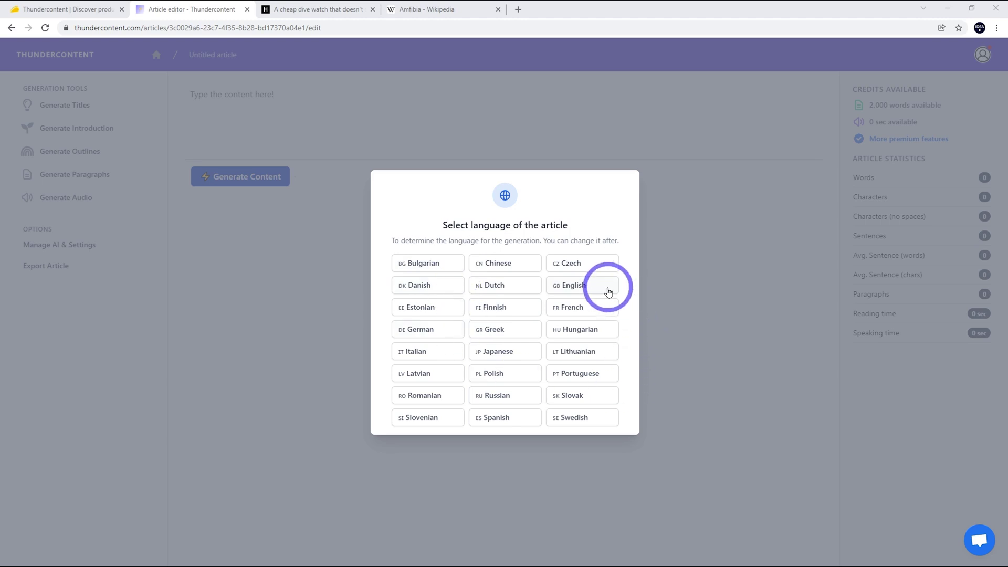
pyautogui.click(580, 286)
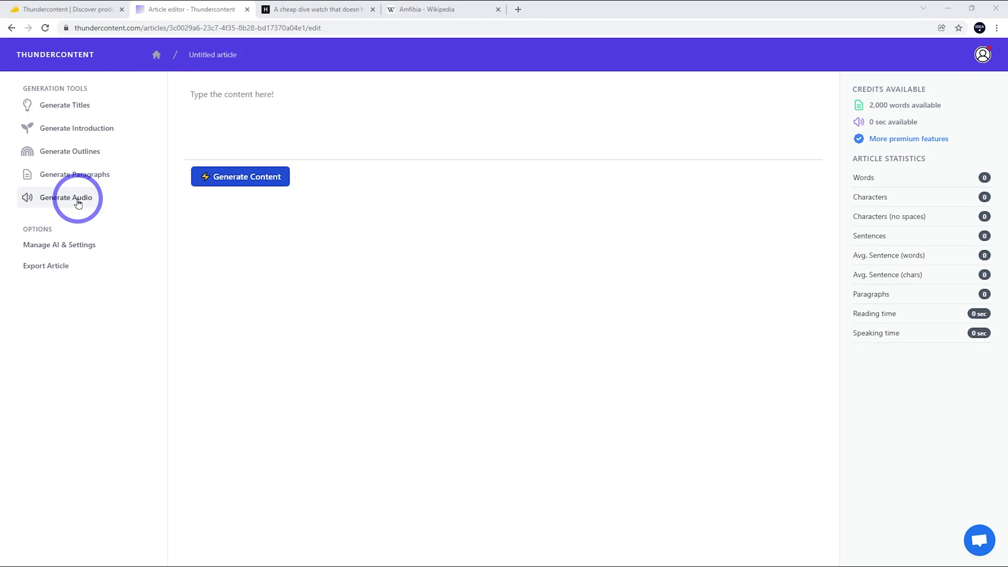
# Copy "Vostok Amphibia" from the Hodinkee article's headline and generate three blog post titles with it as the topic
pyautogui.click(75, 105)
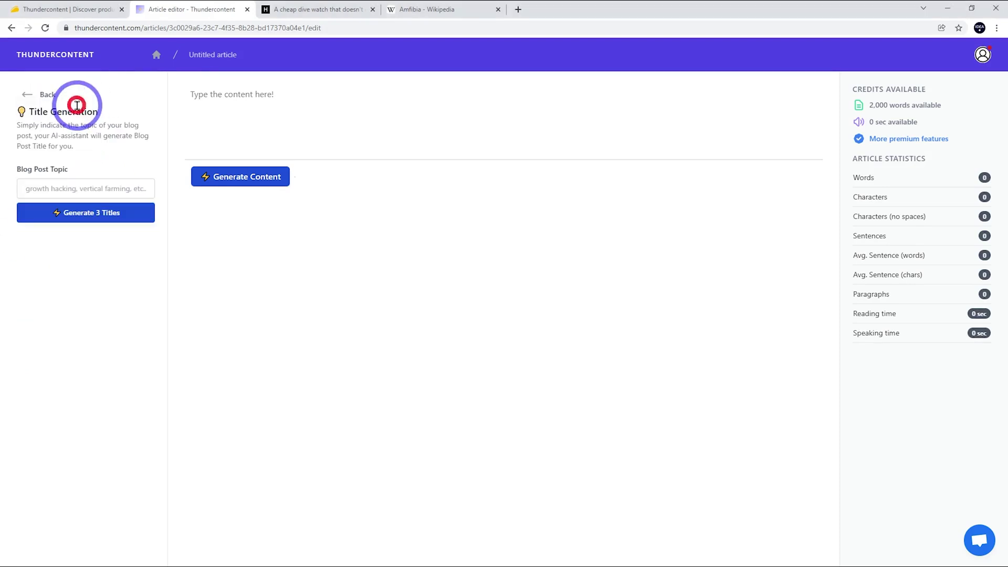
pyautogui.click(294, 9)
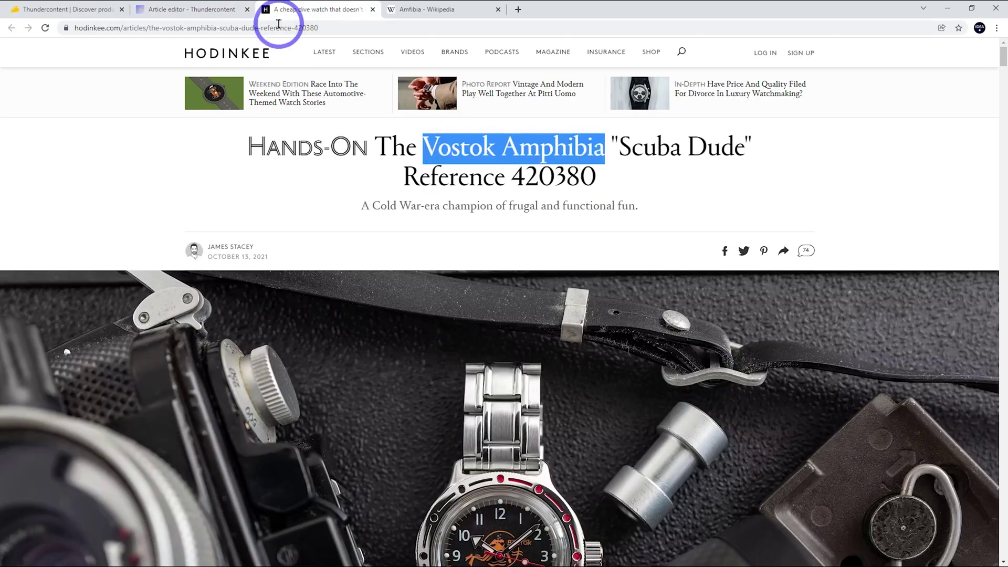
pyautogui.scroll(-4, 507, 213)
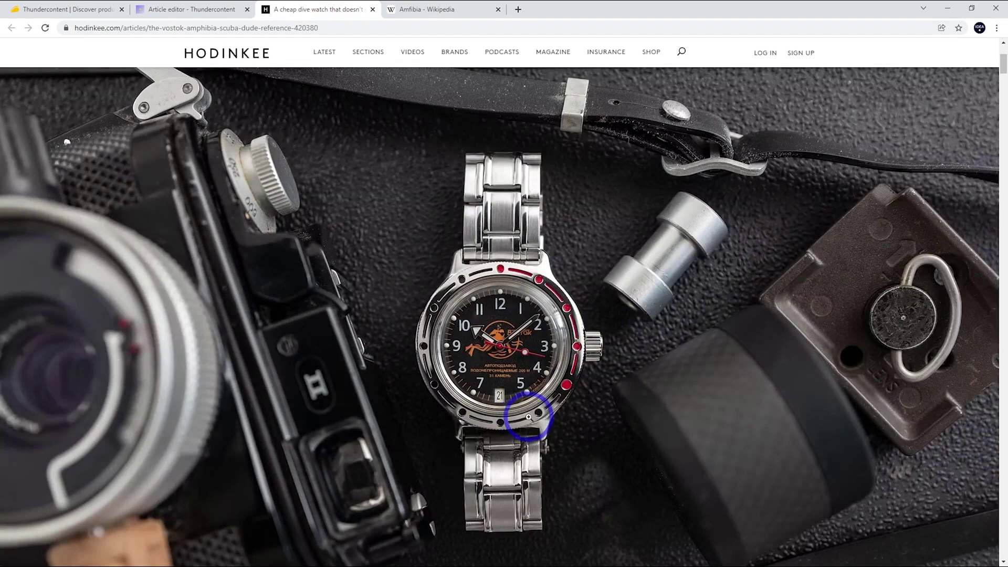
pyautogui.scroll(4, 529, 416)
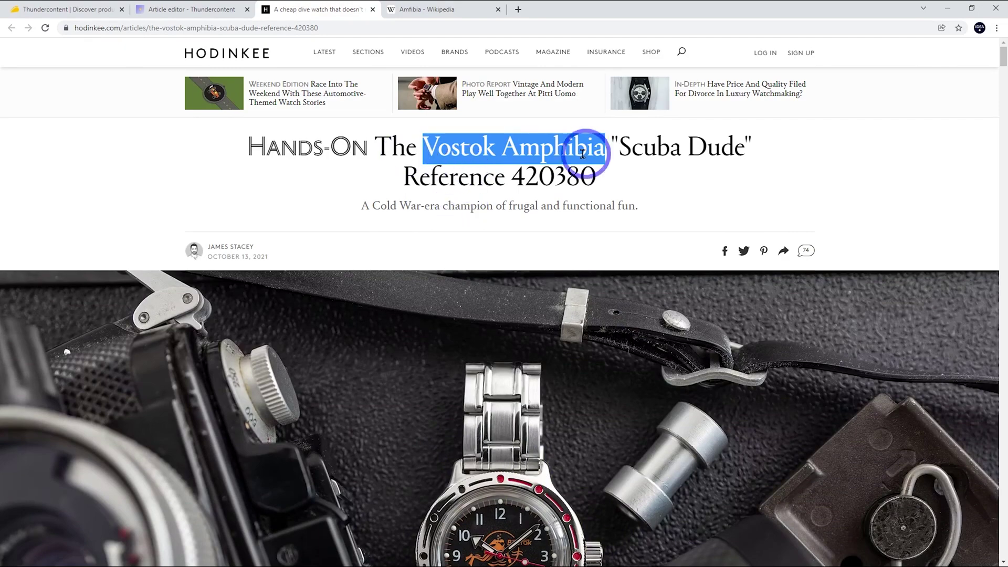
pyautogui.rightClick(460, 156)
pyautogui.click(482, 166)
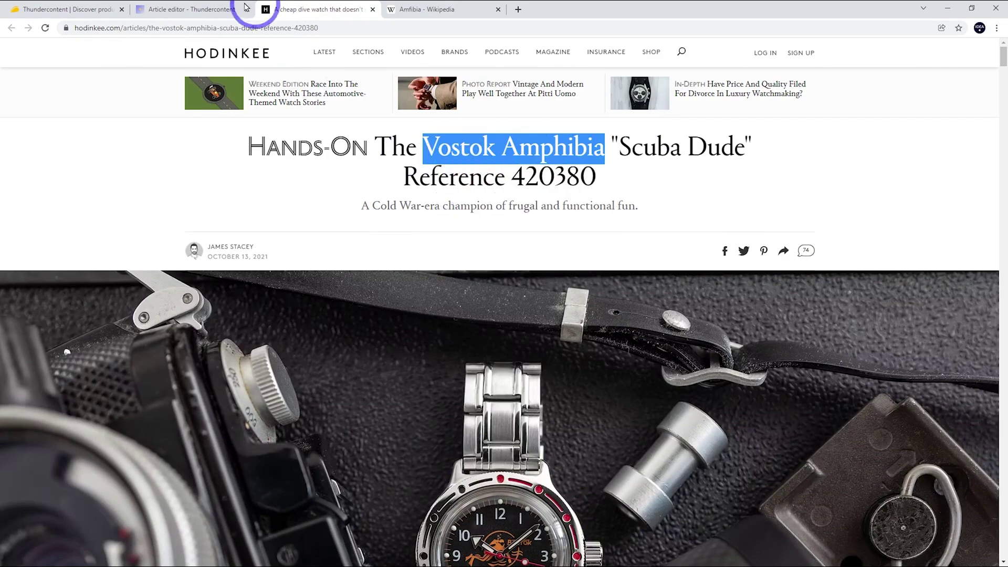
pyautogui.click(197, 10)
pyautogui.hotkey('ctrl', 'v')
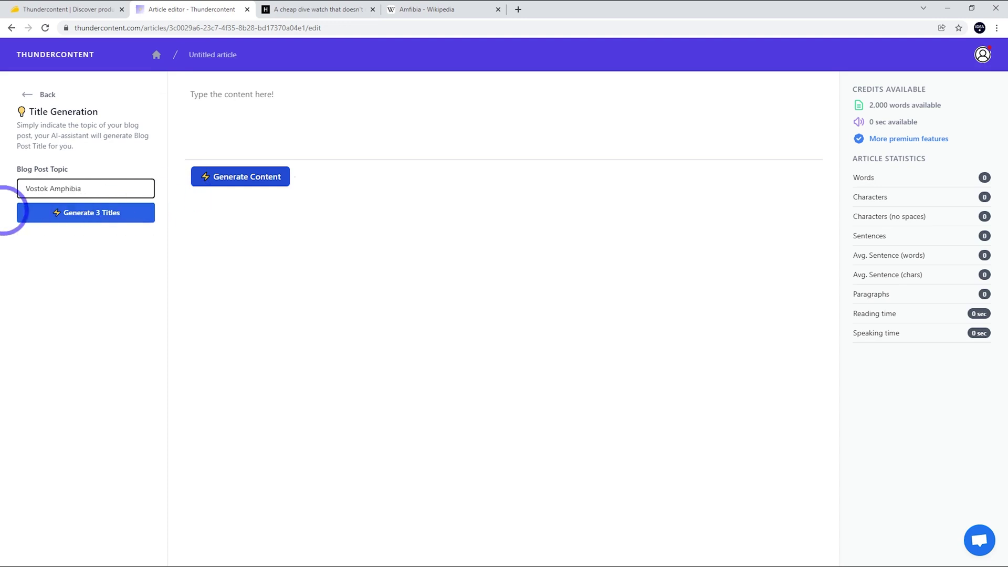
pyautogui.click(70, 216)
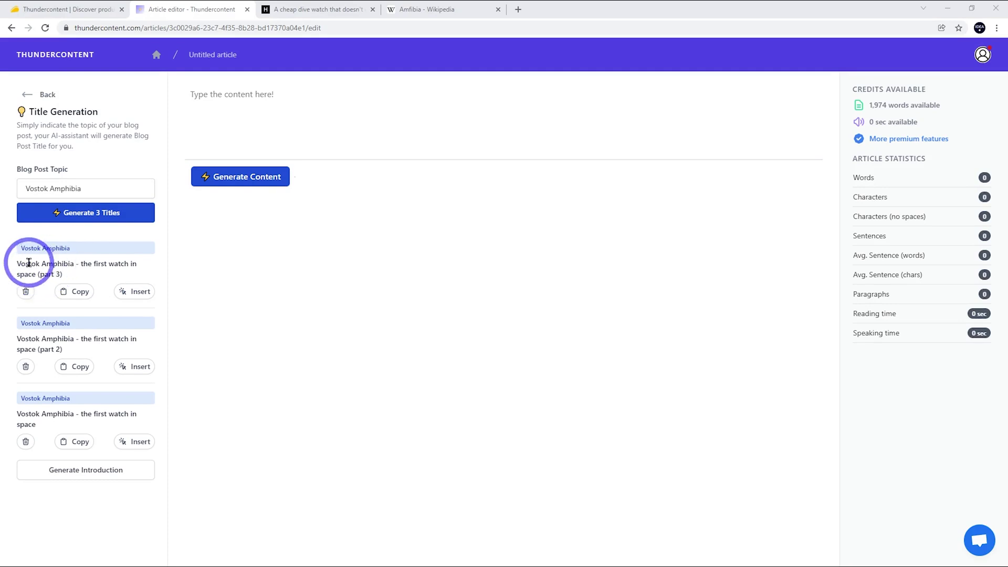
# Generate titles for the topic "Vostok Amphibia Dive Watch" and insert "Vostok Amphibia - The Best Dive Watch Under $100?" into the article
pyautogui.click(89, 189)
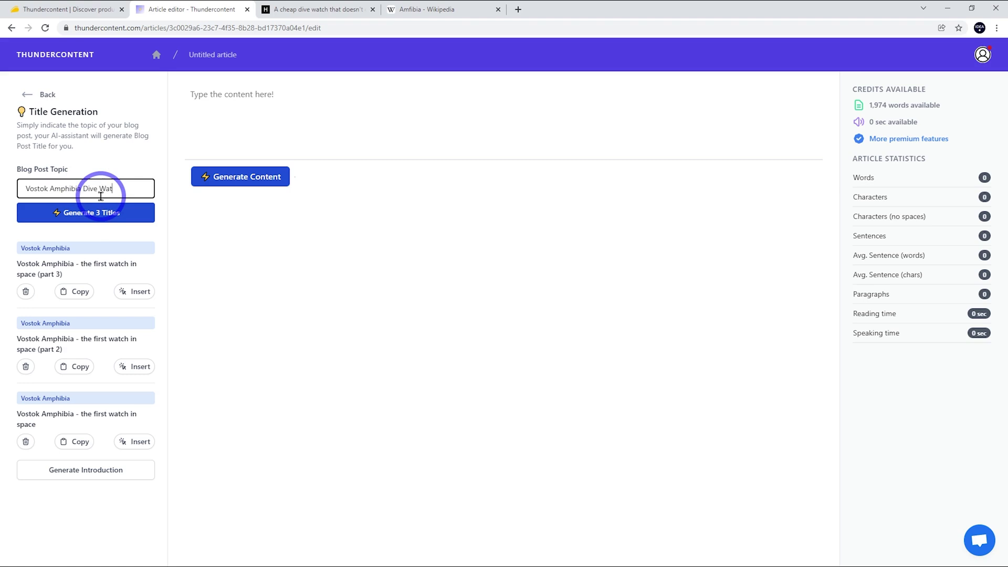
pyautogui.click(76, 212)
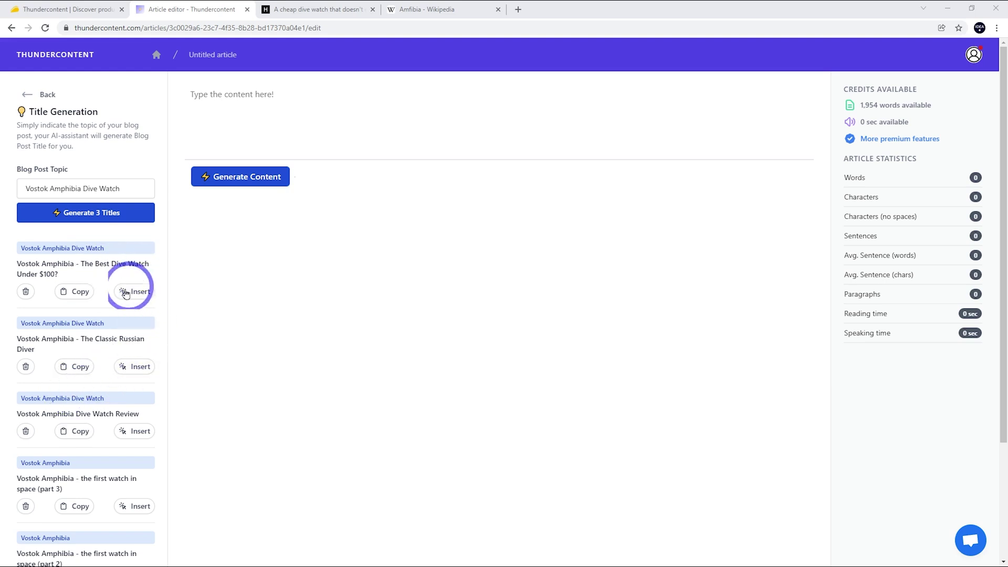
pyautogui.click(137, 294)
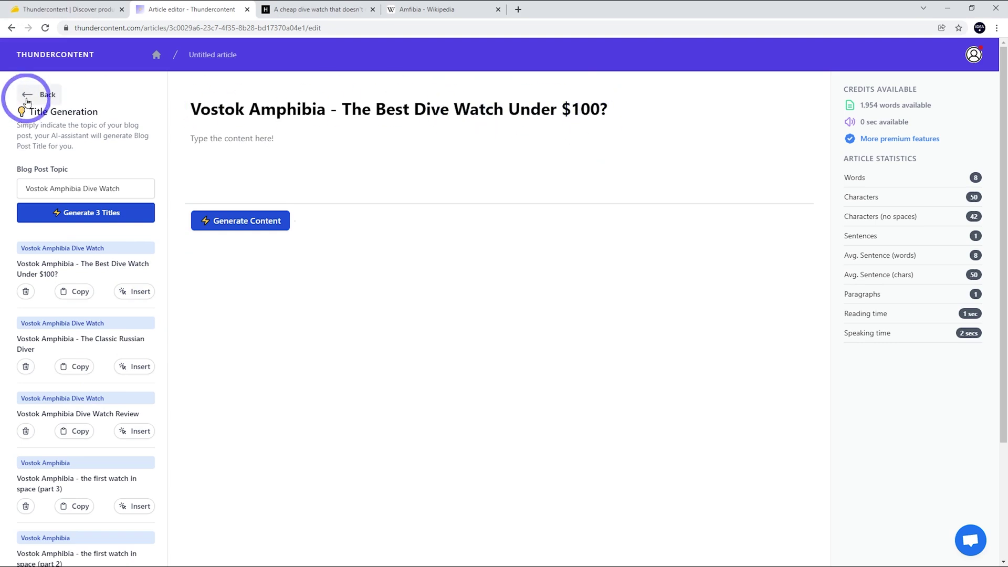
# Generate an introduction based on the article's title and insert it below the heading
pyautogui.click(28, 100)
pyautogui.click(67, 128)
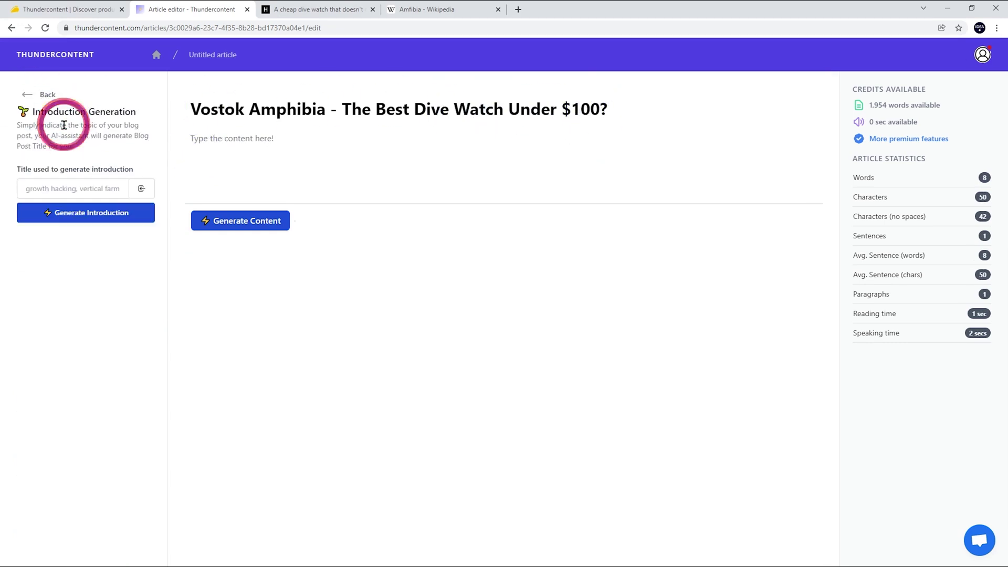
pyautogui.click(142, 191)
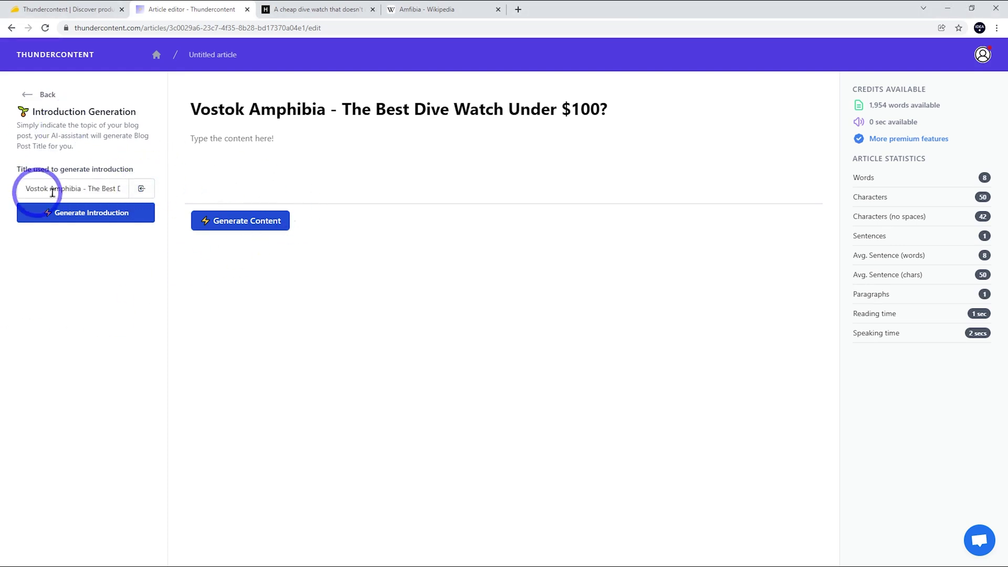
pyautogui.click(90, 213)
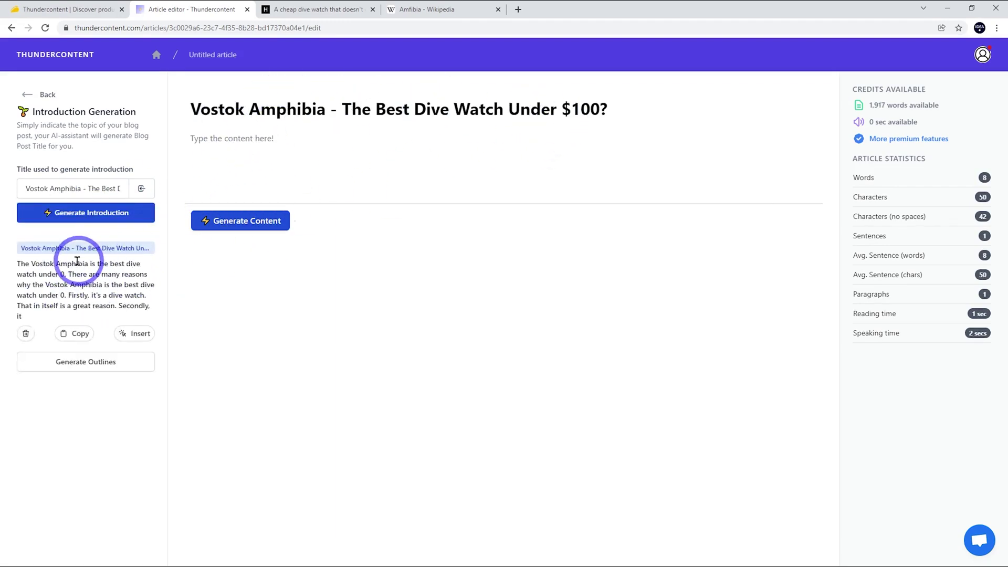
pyautogui.click(138, 334)
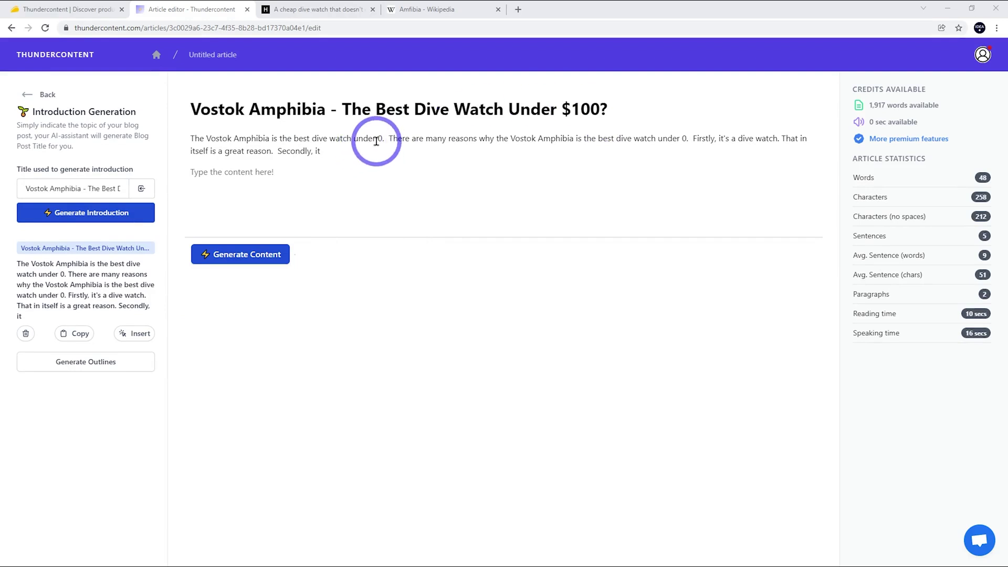
# Correct both prices in the introduction to "under 100" and describe the watch as "a vintage style Russian dive watch"
pyautogui.click(376, 139)
pyautogui.write('10')
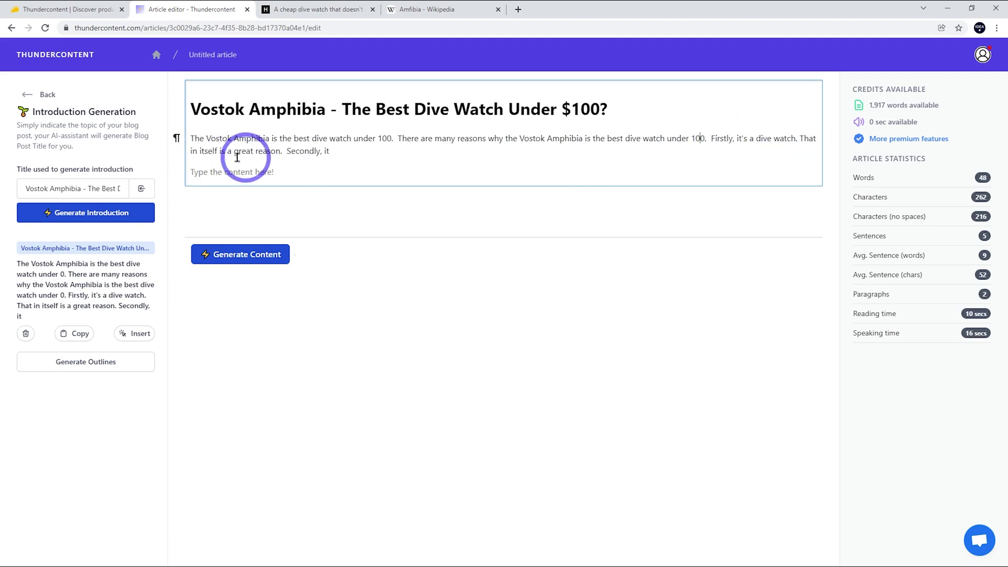
pyautogui.click(760, 139)
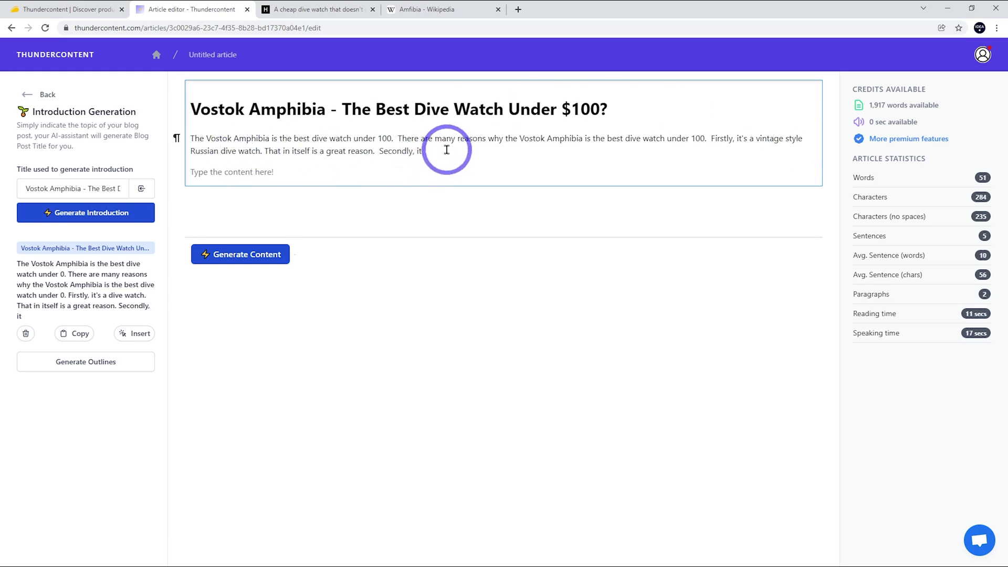
# Generate a continuation of the introduction and delete its sentences describing the watch, case, crystal and hands as round, keeping "Secondly, It looks great on the wrist"
pyautogui.click(215, 255)
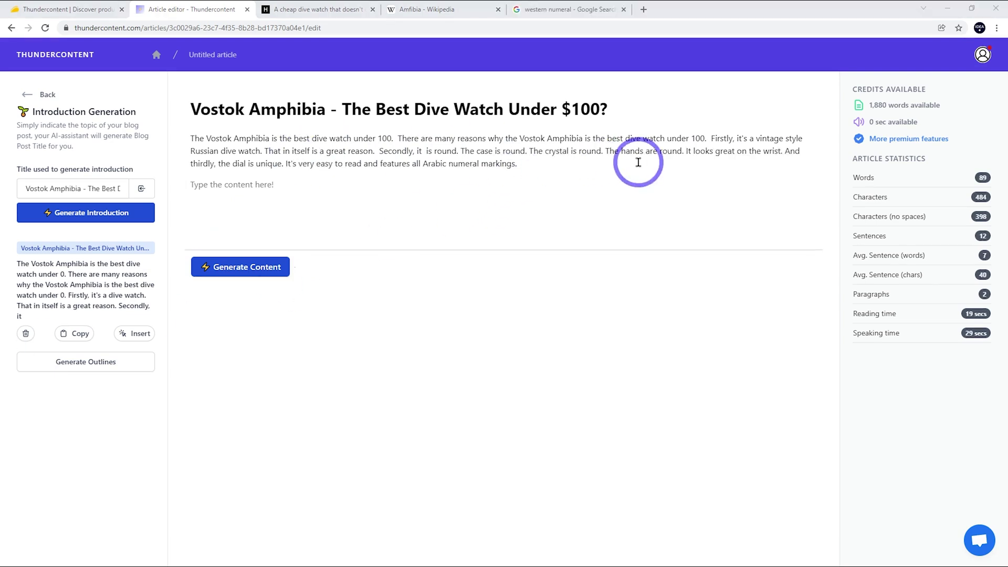
pyautogui.moveTo(606, 149); pyautogui.dragTo(415, 152)
pyautogui.press('BackSpace')
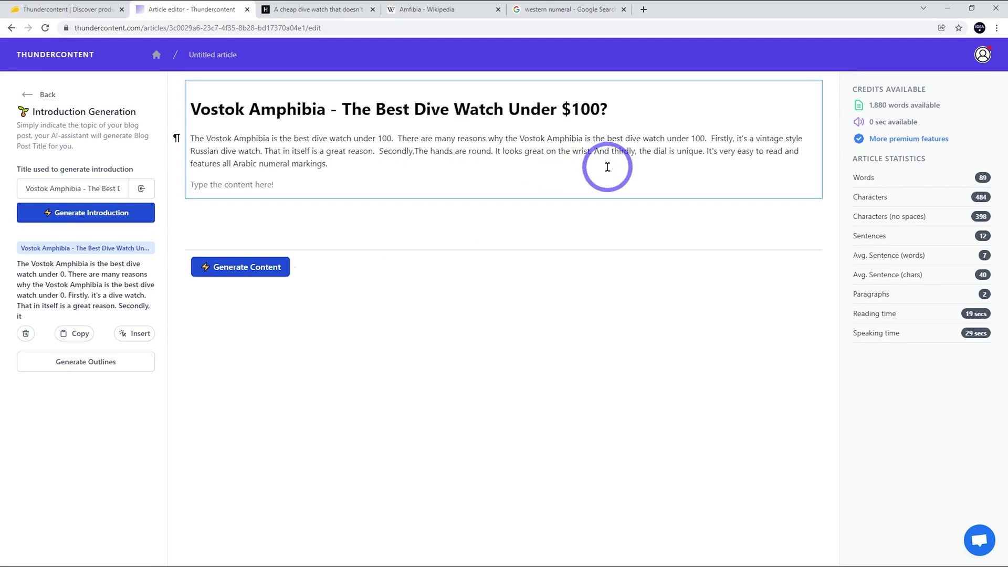
pyautogui.moveTo(496, 154); pyautogui.dragTo(419, 153)
pyautogui.press('BackSpace')
pyautogui.press('BackSpace')
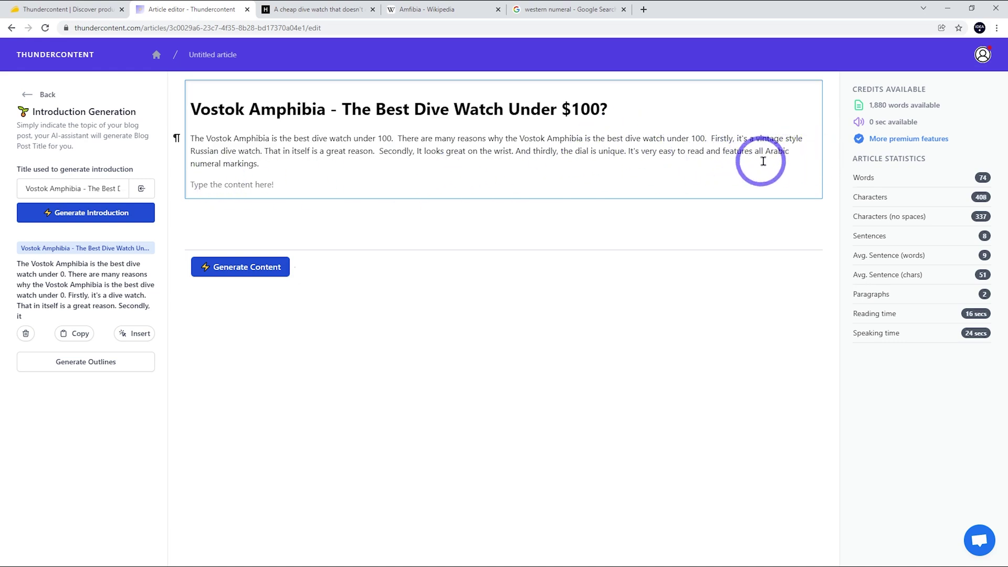
# Replace "Arabic" with "European" before "numeral markings" and check the dial in the Hodinkee article's watch photo
pyautogui.doubleClick(778, 153)
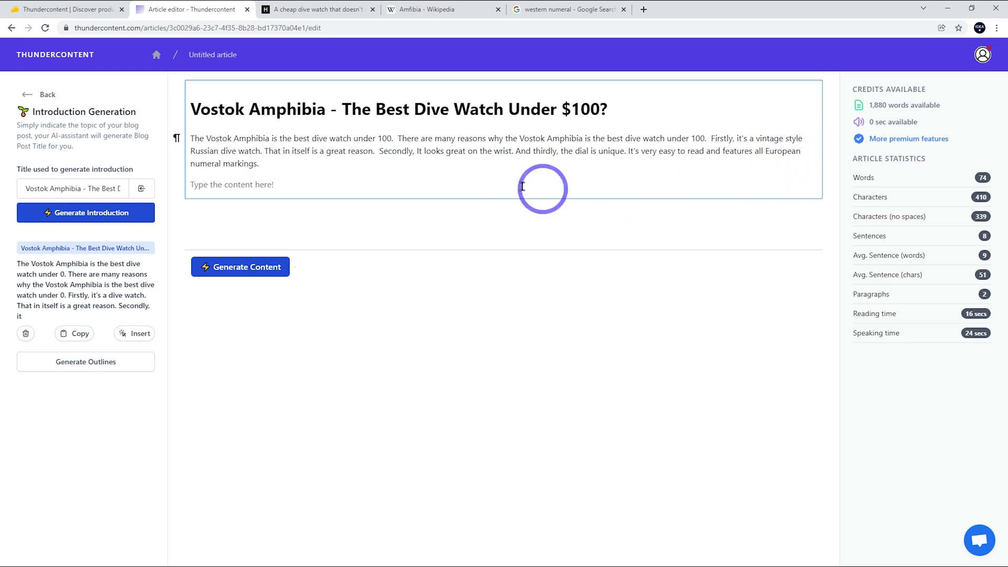
pyautogui.click(330, 10)
pyautogui.scroll(-5, 537, 313)
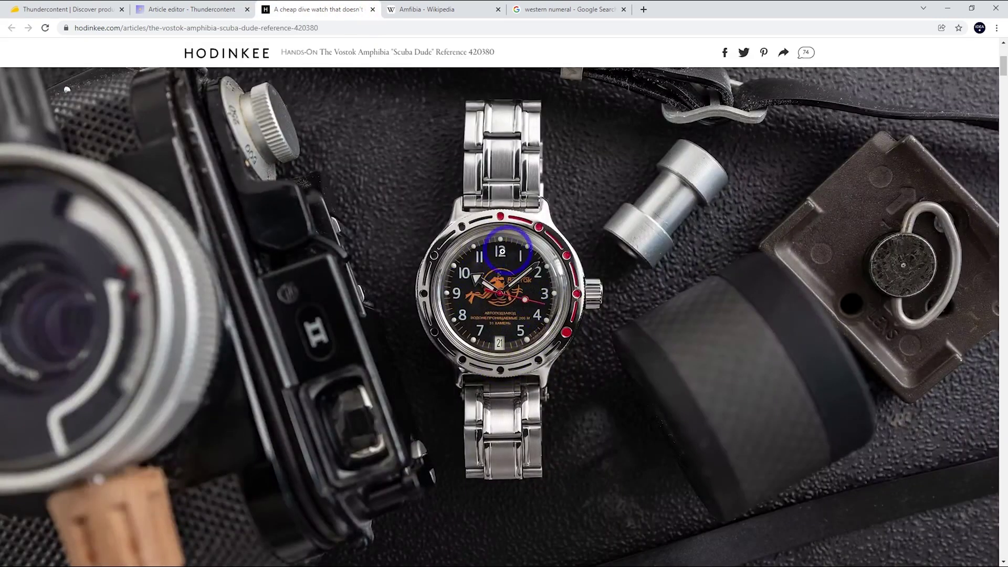
pyautogui.click(192, 9)
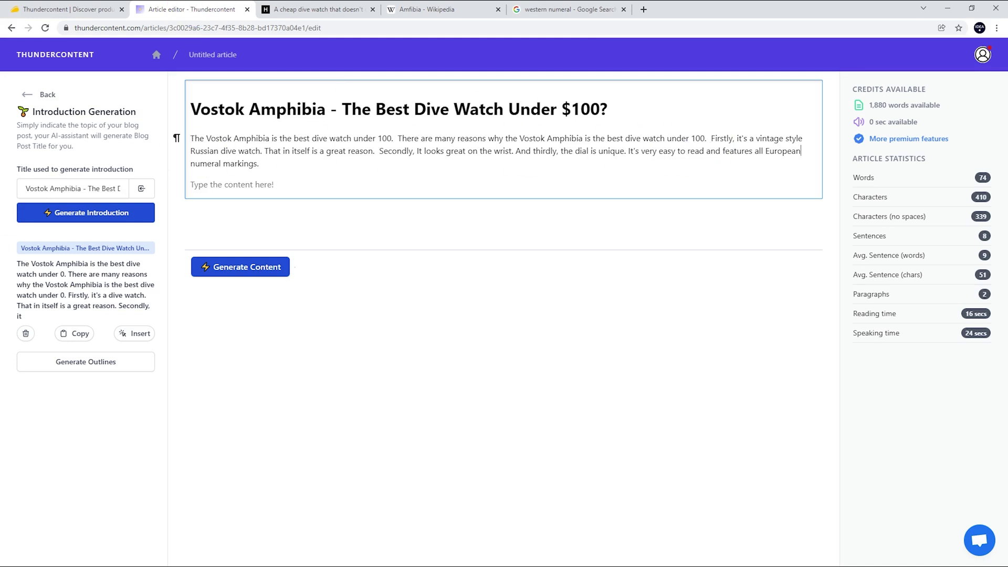
pyautogui.click(289, 151)
pyautogui.click(578, 150)
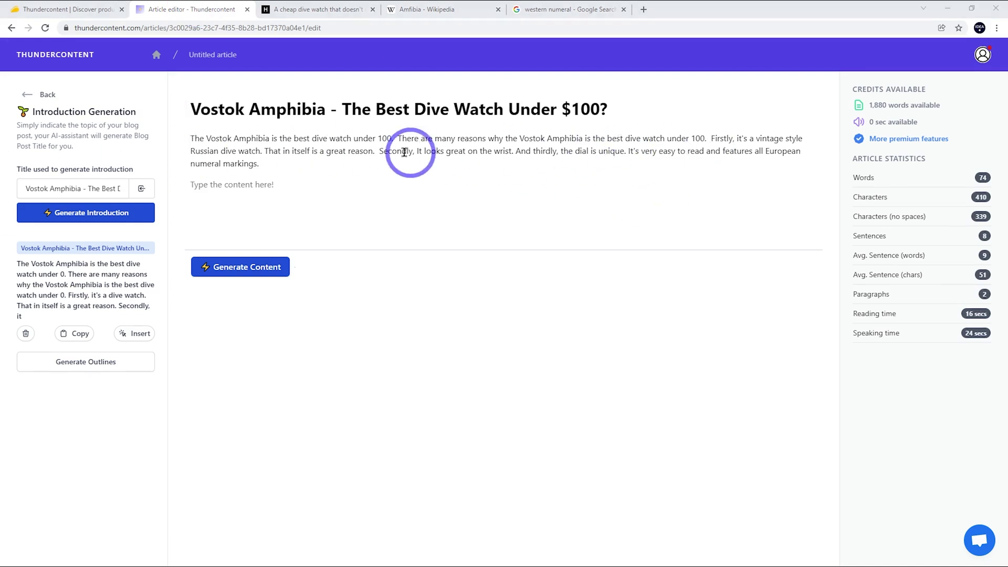
# Generate outlines using the article's current title
pyautogui.click(24, 99)
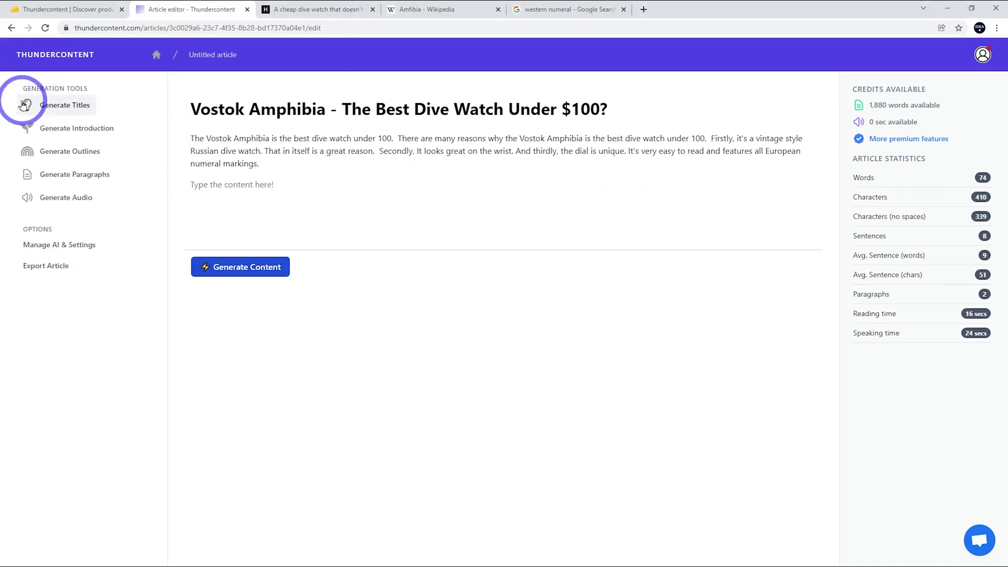
pyautogui.click(53, 156)
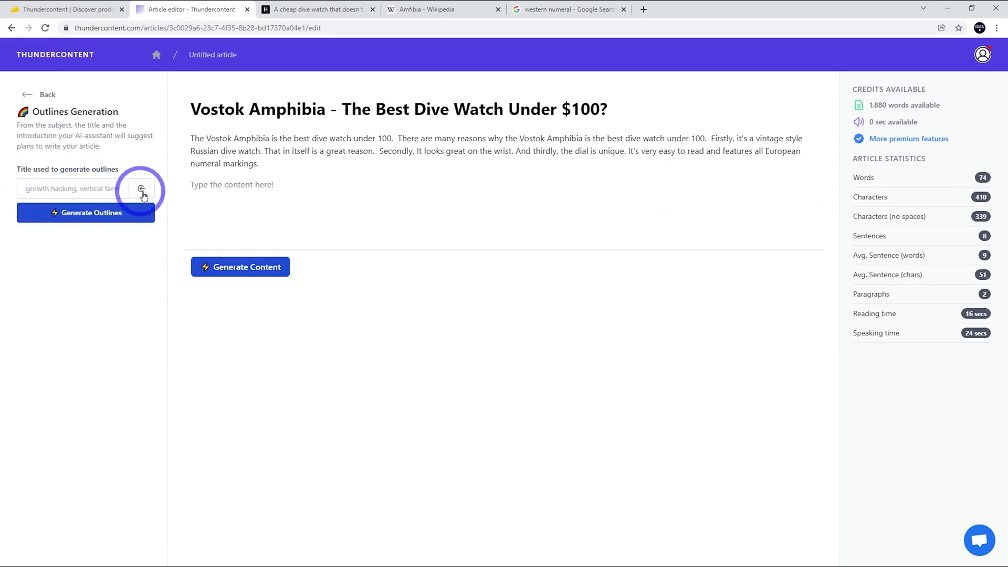
pyautogui.click(71, 213)
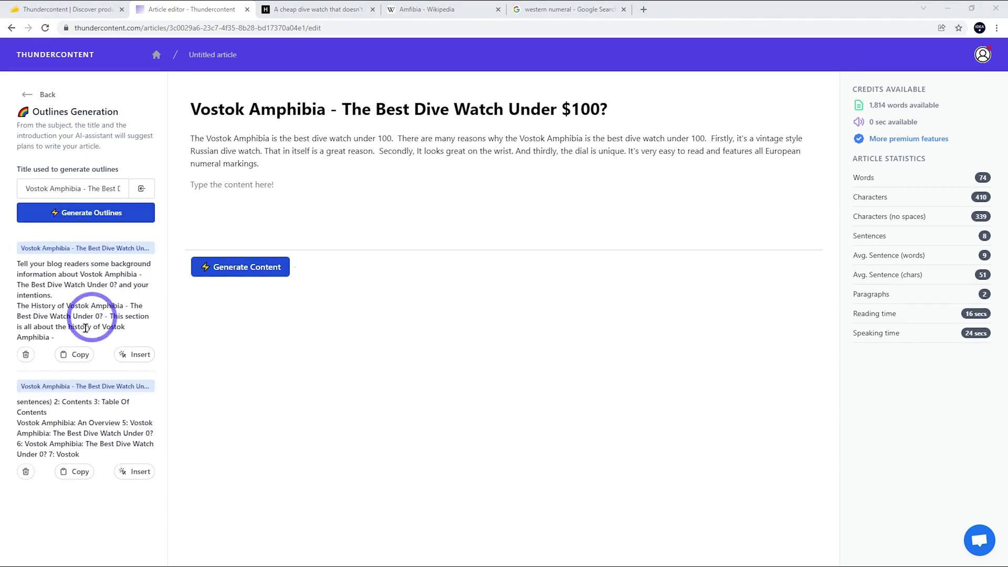
# Set the outline title to "Vostok Amphibia Dive Watch" and generate outlines again
pyautogui.click(84, 188)
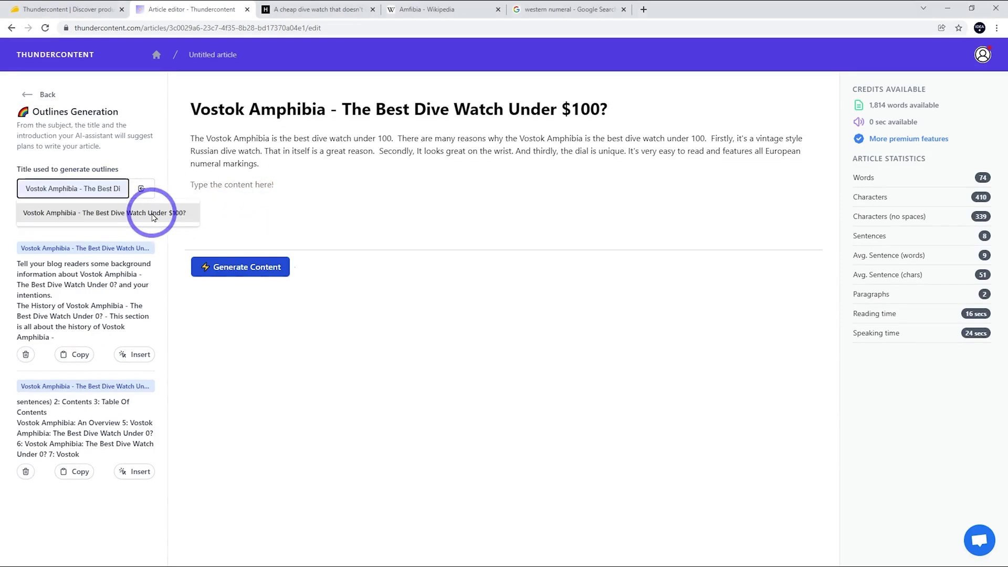
pyautogui.write('Div')
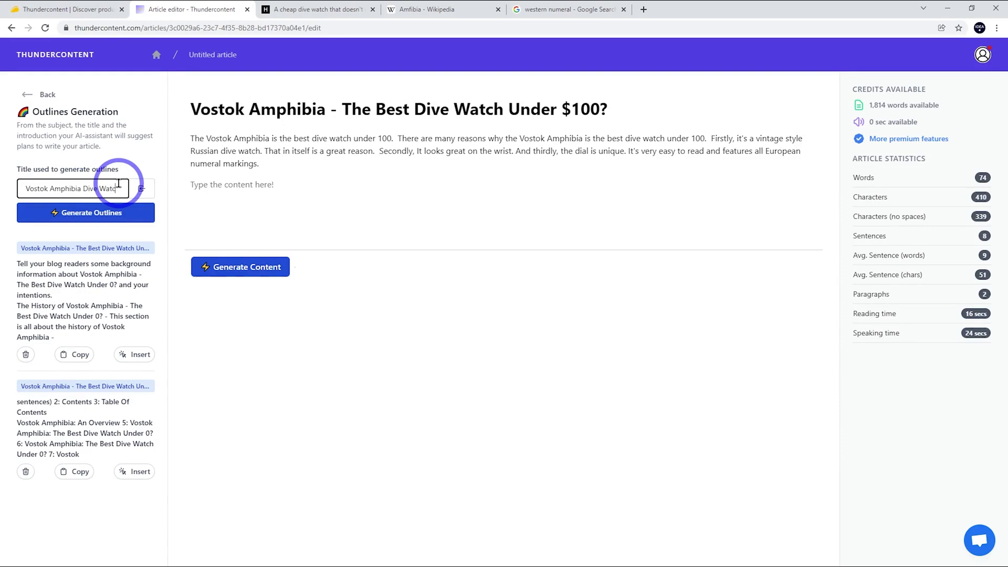
pyautogui.click(115, 202)
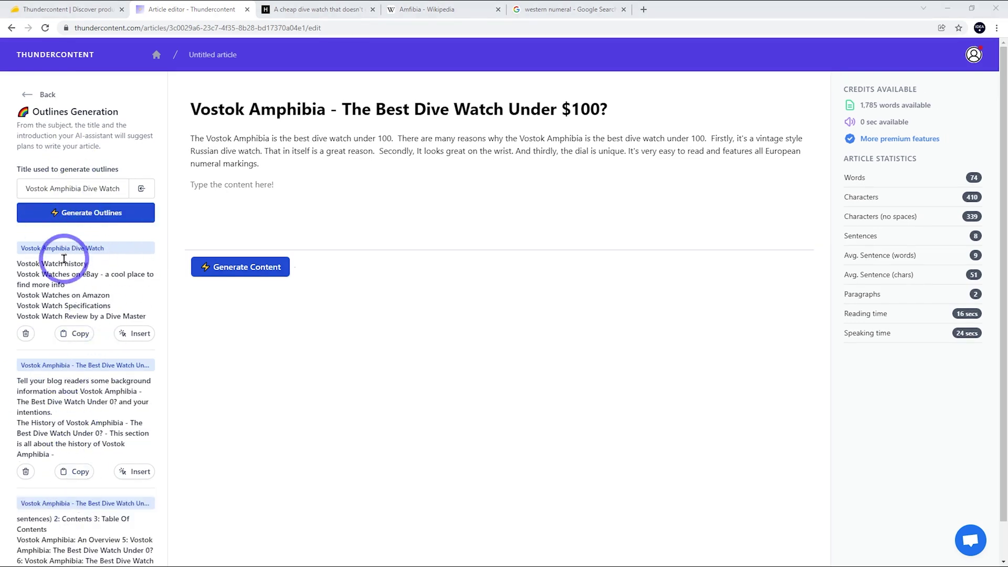
# Insert the "Vostok Amphibia Dive Watch" outline into the article and generate outlines titled "Vostok Watch Specifications"
pyautogui.click(135, 333)
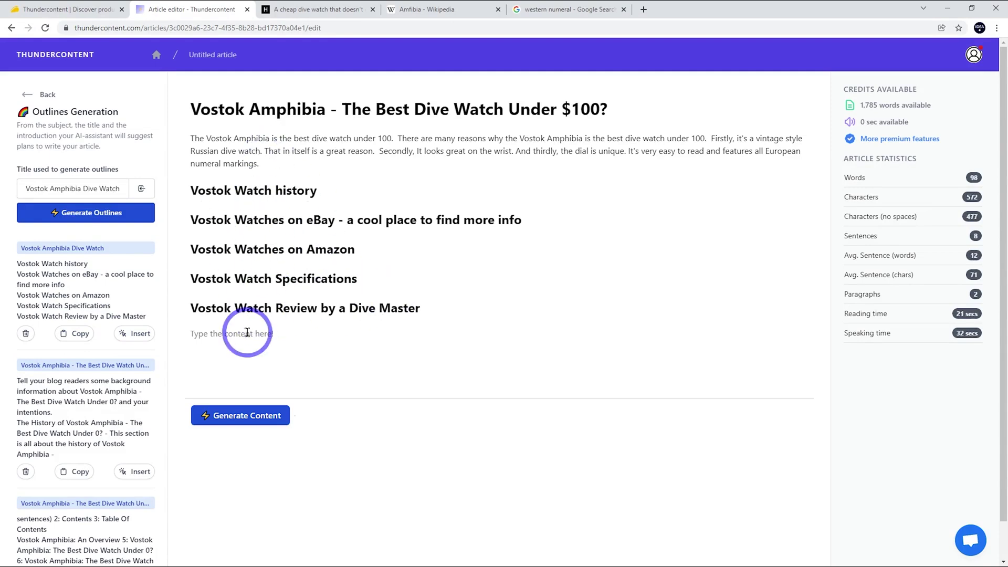
pyautogui.moveTo(359, 279); pyautogui.dragTo(120, 282)
pyautogui.click(141, 193)
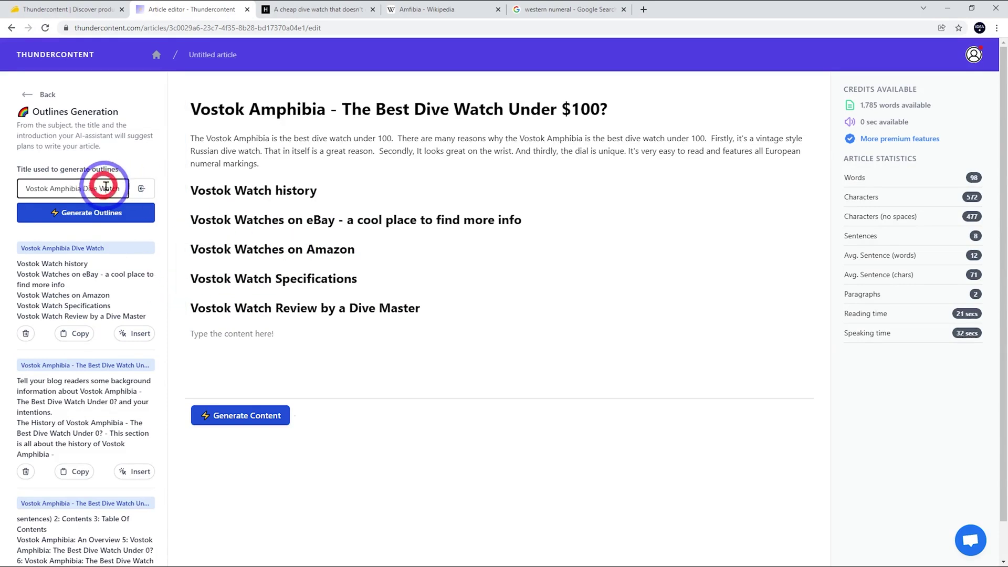
pyautogui.click(88, 213)
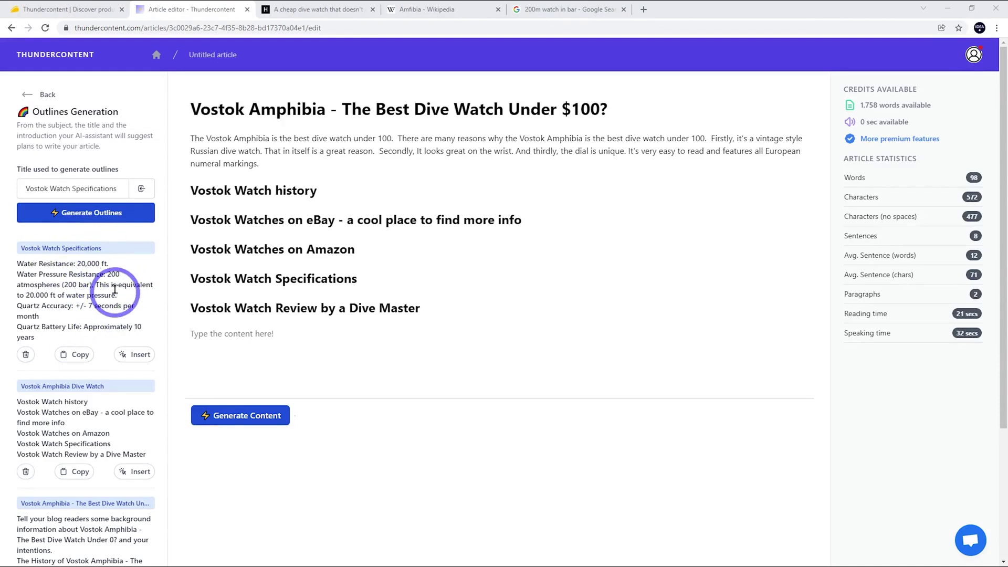
# Generate one paragraph about "Vostok Watch history" and another about "Vostok Amphibia Watch history"
pyautogui.moveTo(327, 192); pyautogui.dragTo(191, 189)
pyautogui.hotkey('ctrl', 'c')
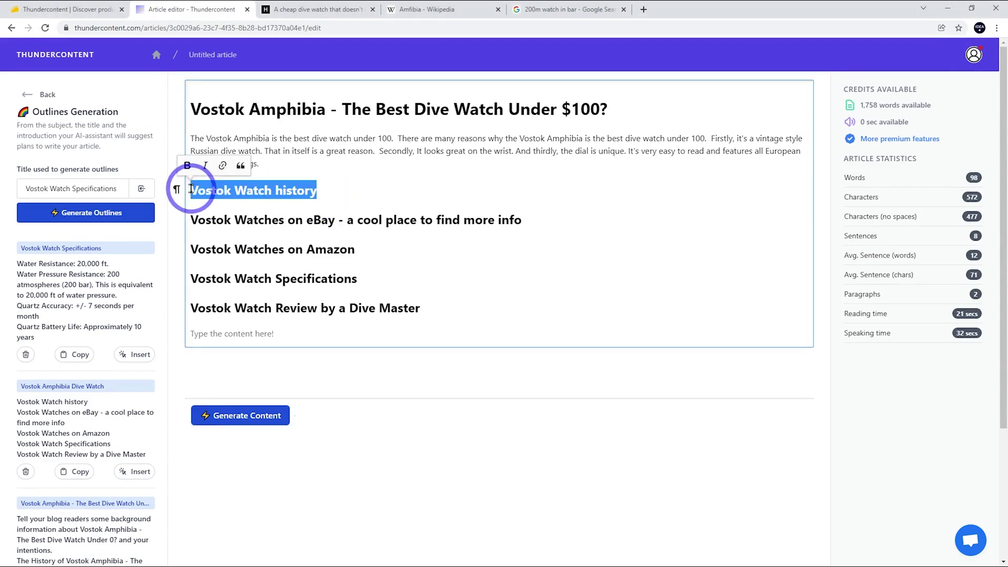
pyautogui.click(28, 95)
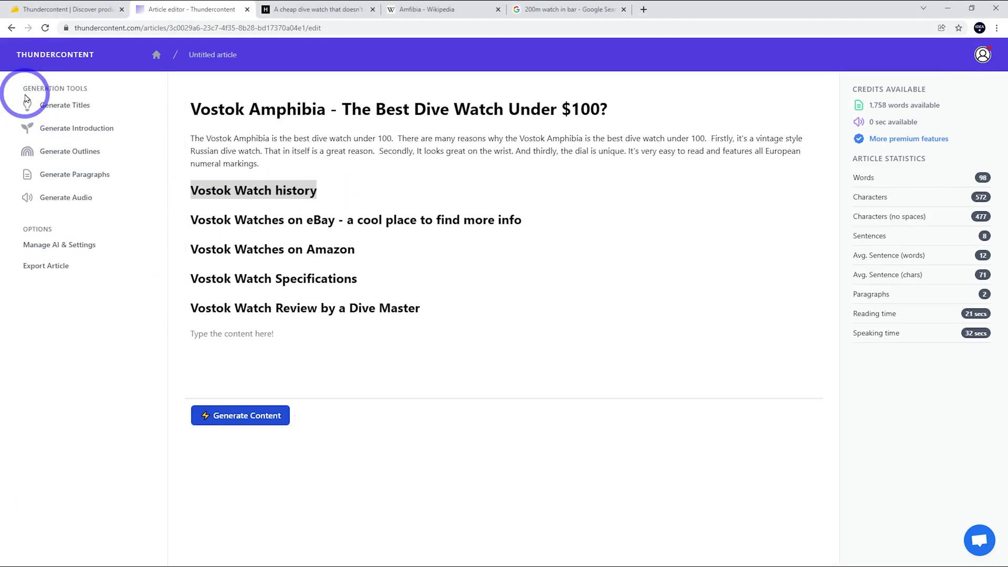
pyautogui.click(76, 180)
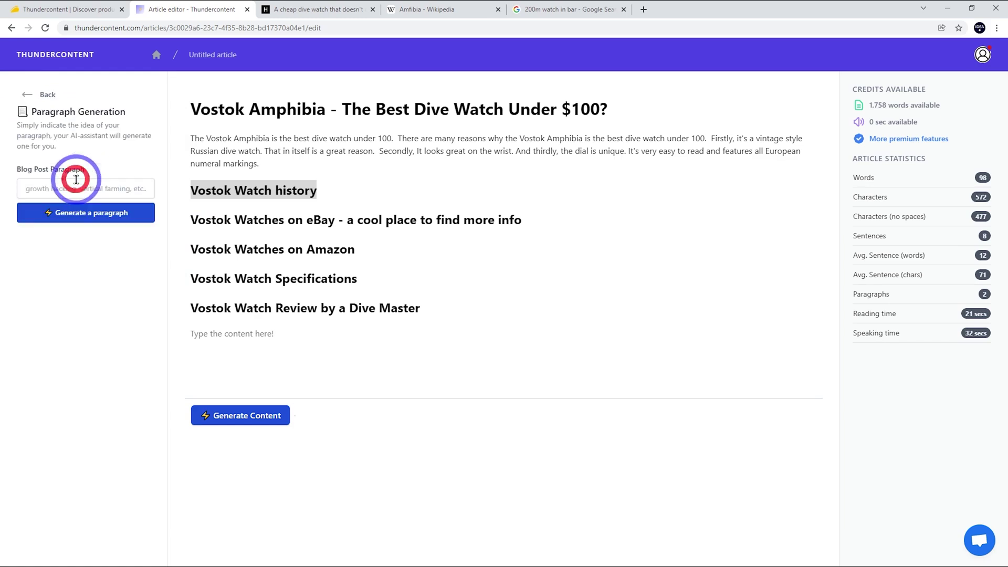
pyautogui.rightClick(236, 189)
pyautogui.click(262, 225)
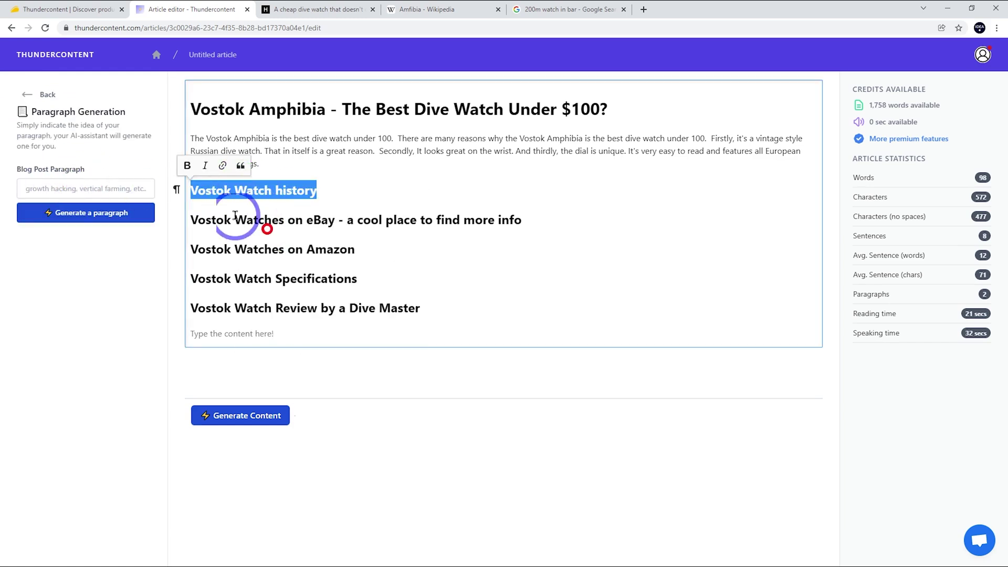
pyautogui.click(86, 188)
pyautogui.hotkey('ctrl', 'v')
pyautogui.click(117, 211)
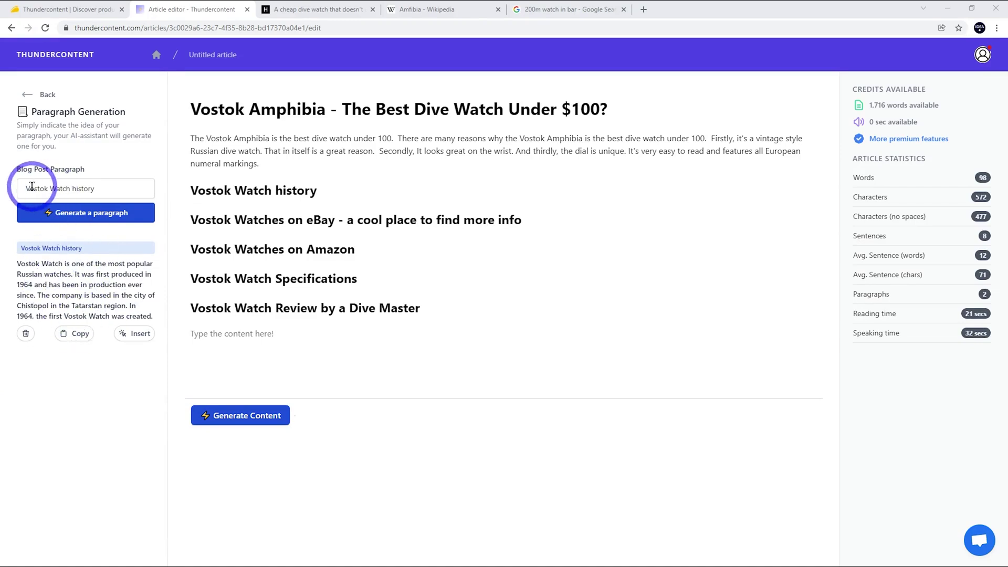
pyautogui.click(51, 189)
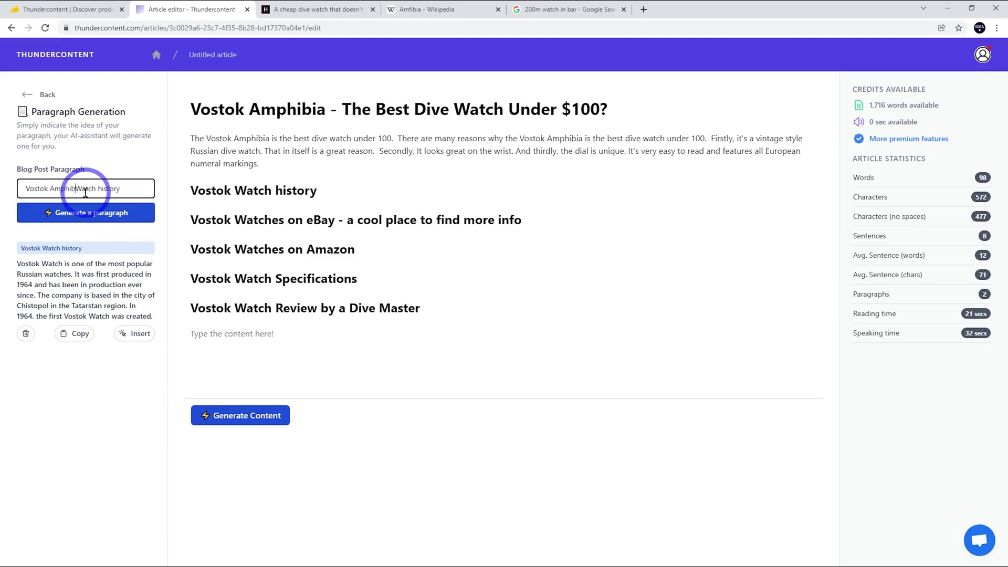
pyautogui.click(97, 211)
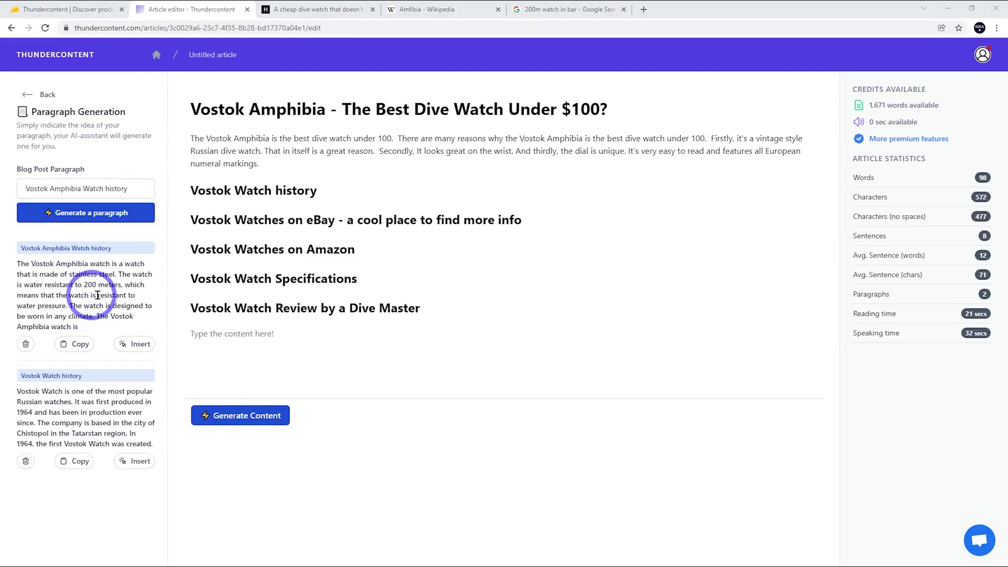
# Insert the "Vostok Watch history" paragraph under its heading, changing its opening to "The Vostok Amphibia" and the first watch's year to 1967
pyautogui.click(331, 198)
pyautogui.press('Return')
pyautogui.click(137, 462)
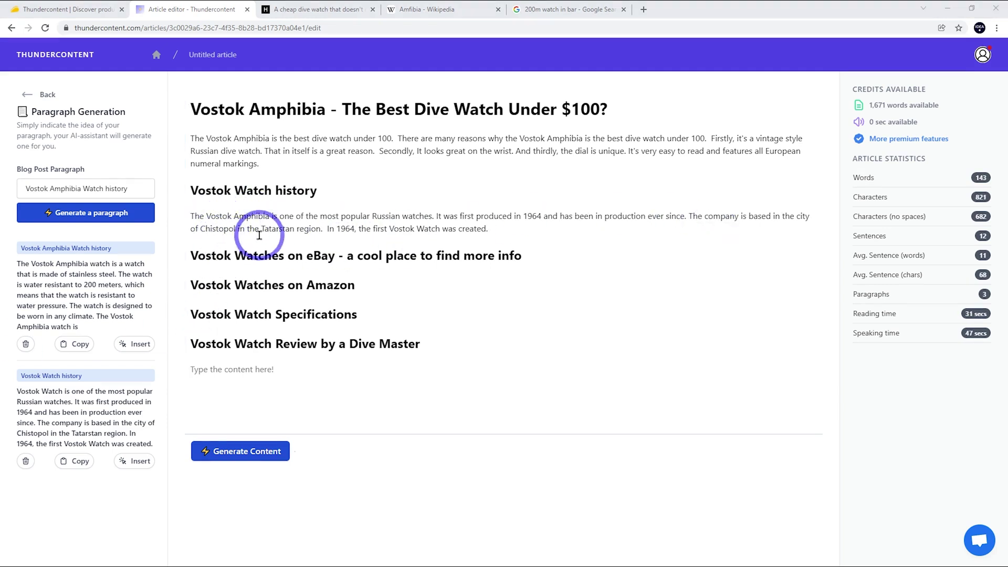
pyautogui.click(353, 227)
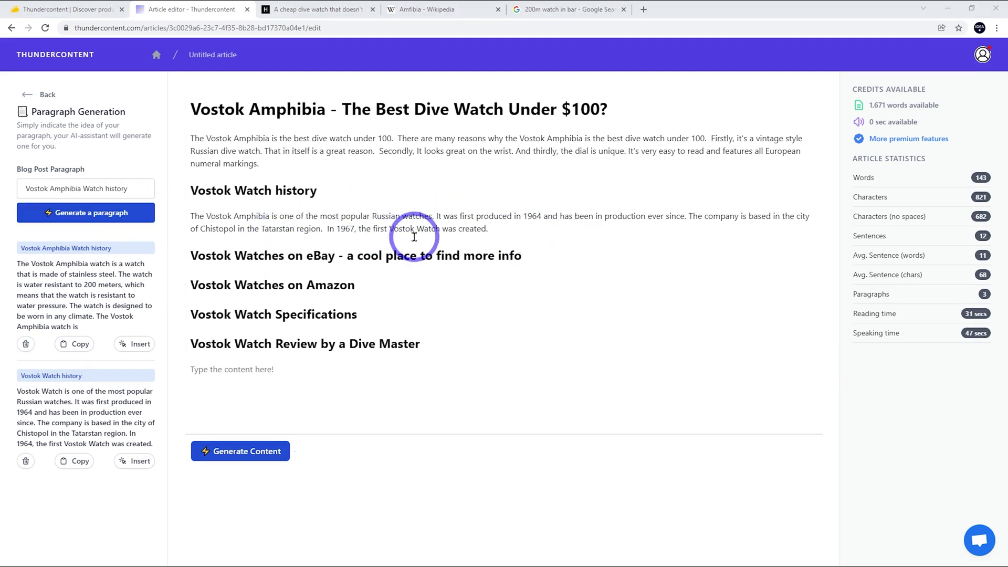
# Set the AI length generation to Long in the AI settings
pyautogui.click(28, 96)
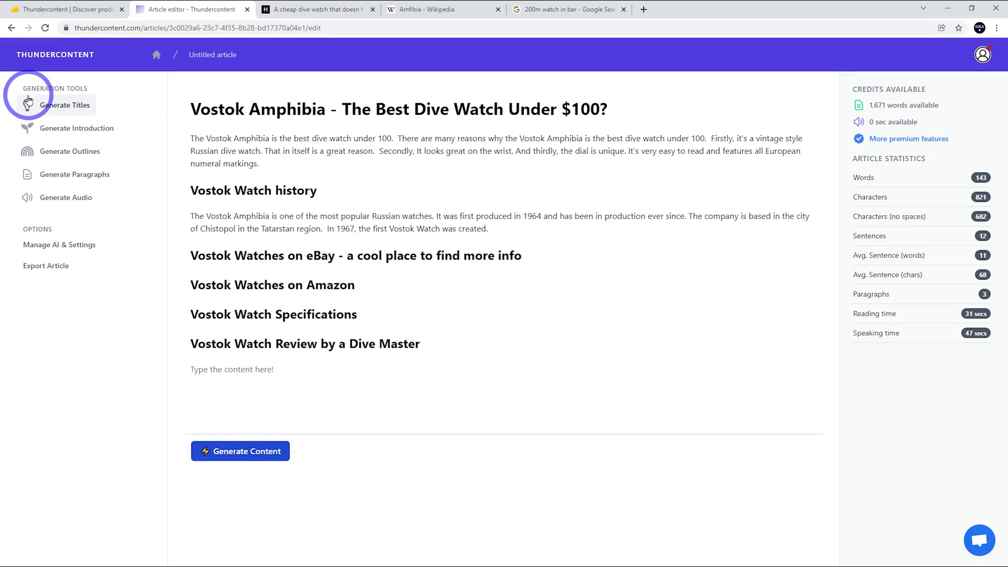
pyautogui.click(57, 245)
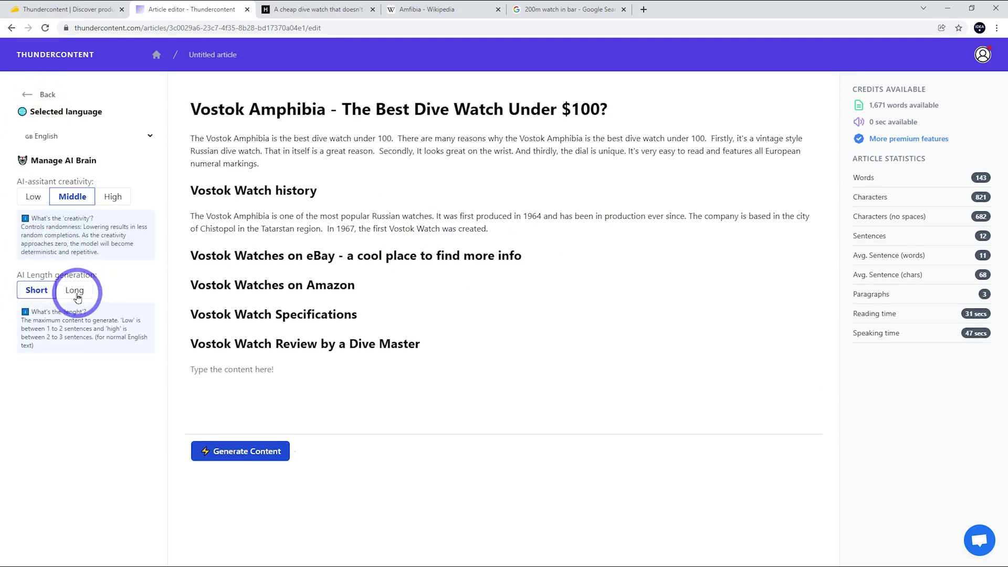
pyautogui.click(73, 294)
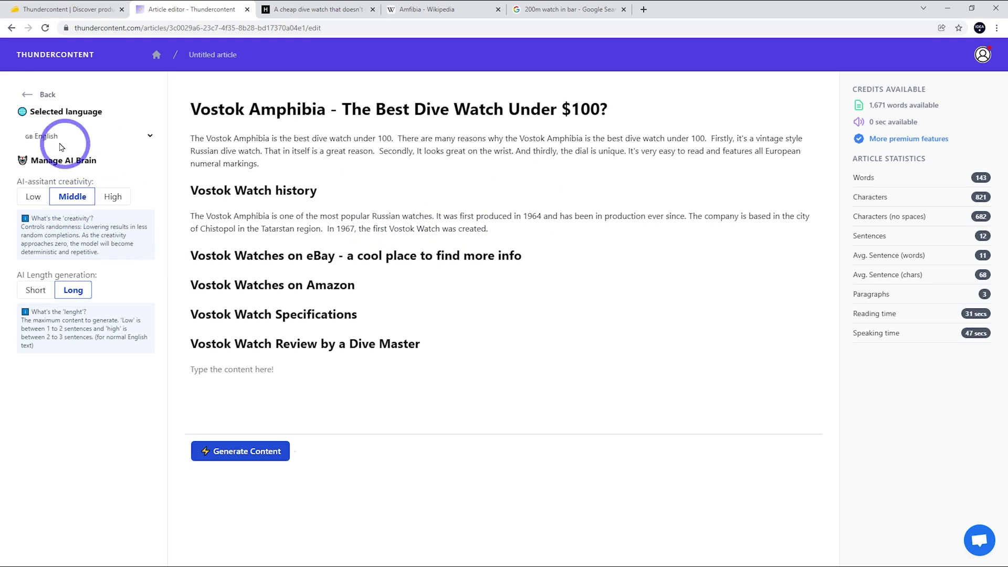
pyautogui.click(27, 95)
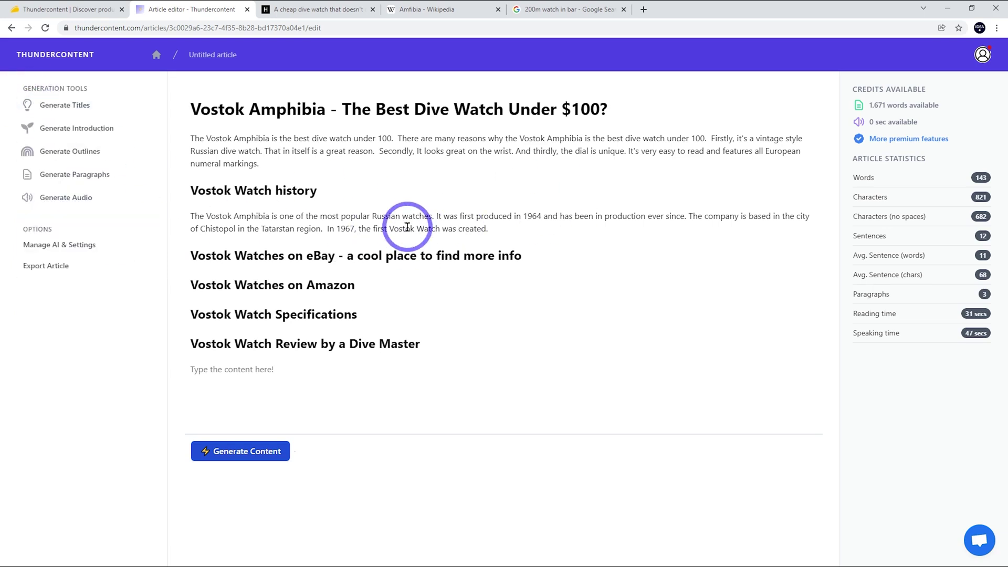
# Generate two successive continuations of the Vostok Watch history paragraph
pyautogui.click(498, 231)
pyautogui.click(239, 451)
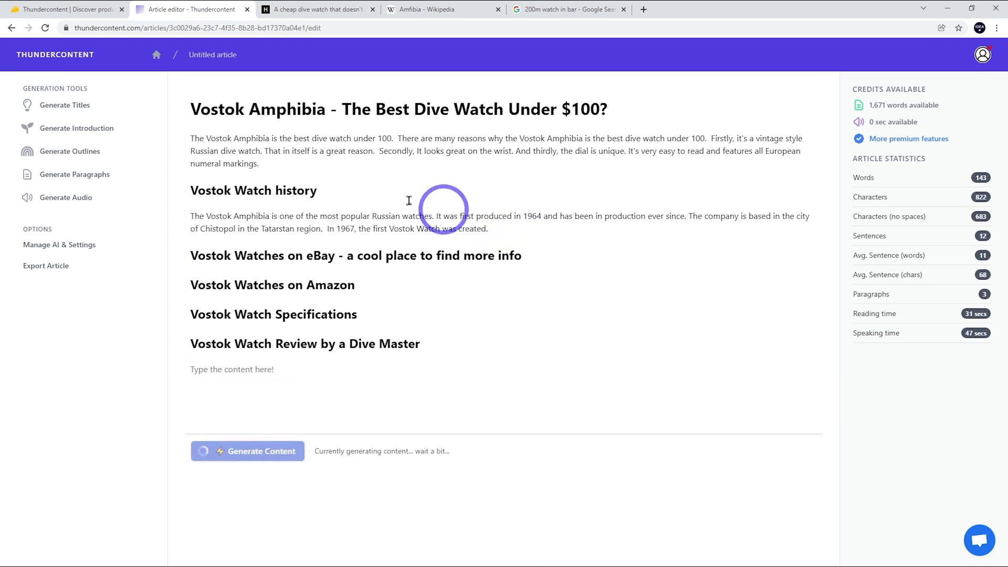
pyautogui.moveTo(360, 228); pyautogui.dragTo(764, 244)
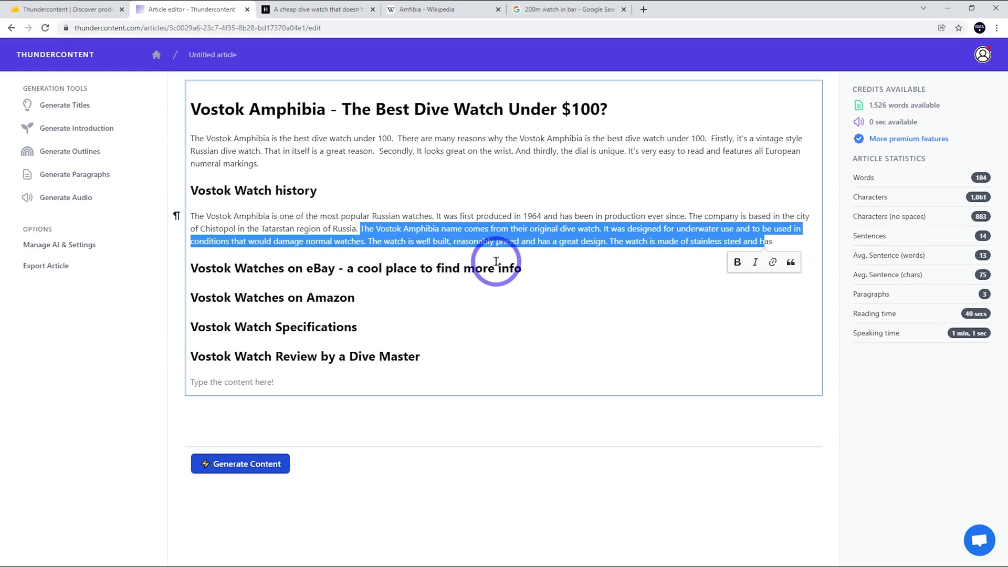
pyautogui.click(629, 258)
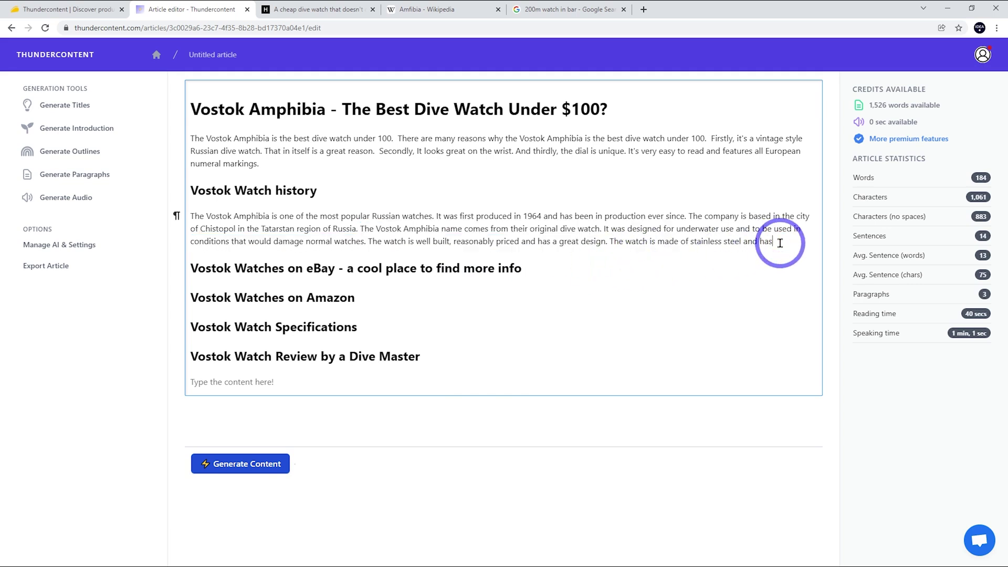
pyautogui.click(210, 466)
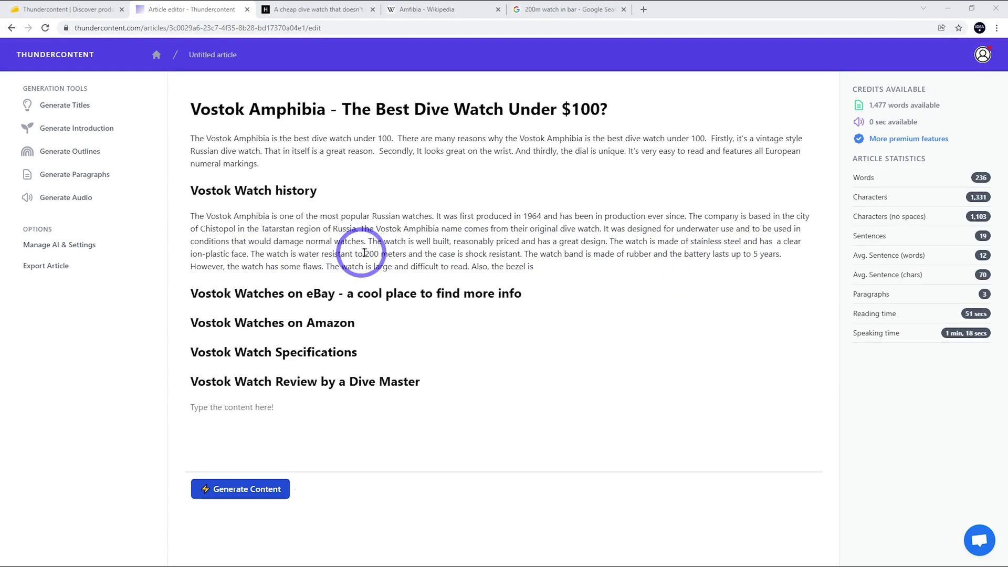
# Replace the history paragraph's text from the ion-plastic face through the shock-resistant case with "and", joining stainless steel to "the watch band"
pyautogui.moveTo(523, 254); pyautogui.dragTo(742, 242)
pyautogui.press('BackSpace')
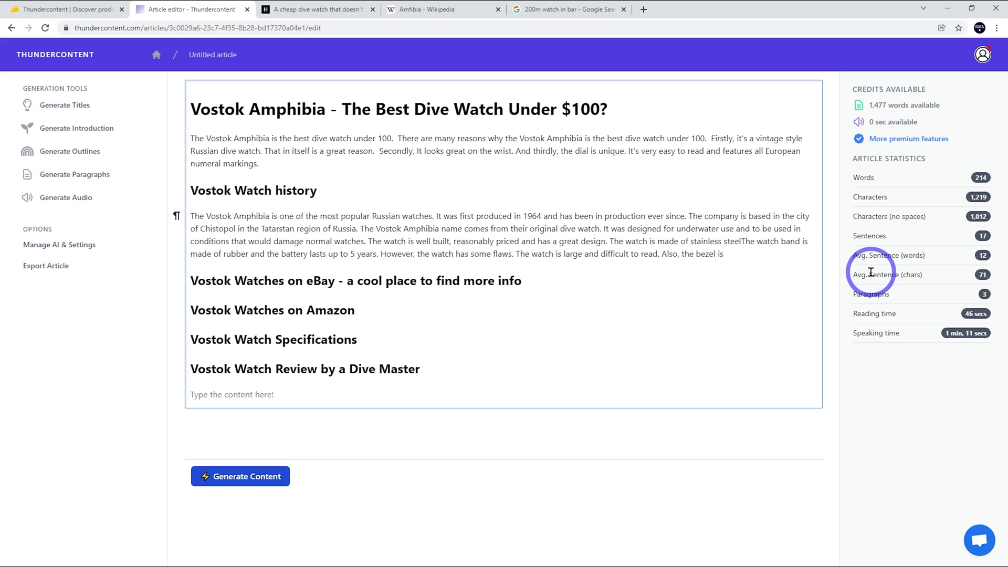
pyautogui.write('and')
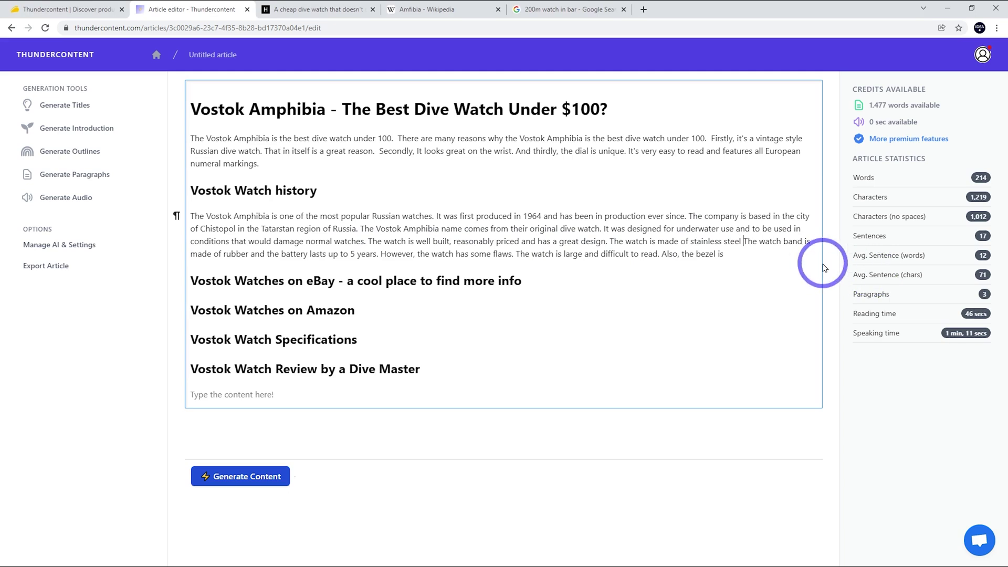
pyautogui.press('Delete')
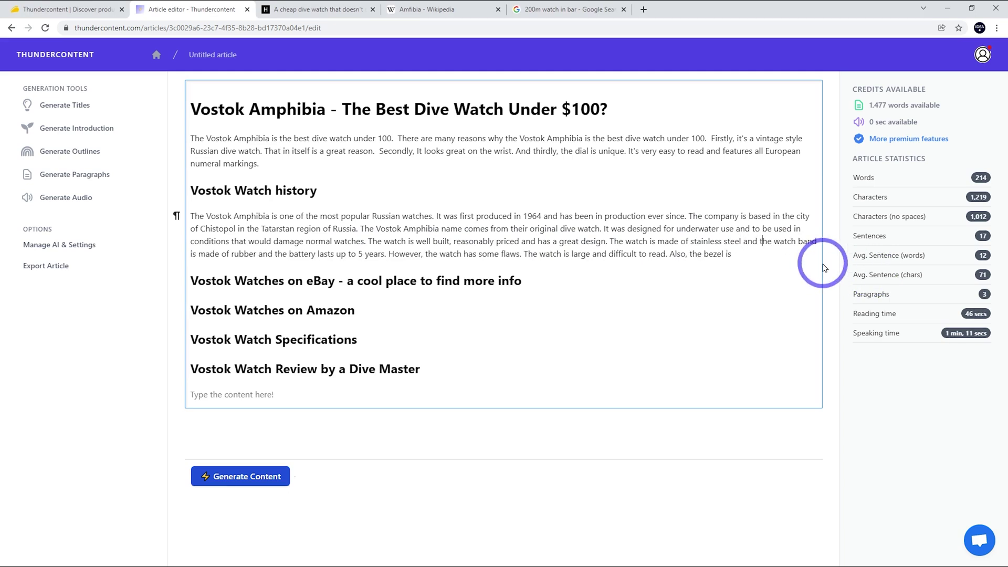
# Add "or steel" after "rubber" in the history paragraph and delete the battery clause and the sentences about flaws
pyautogui.click(257, 254)
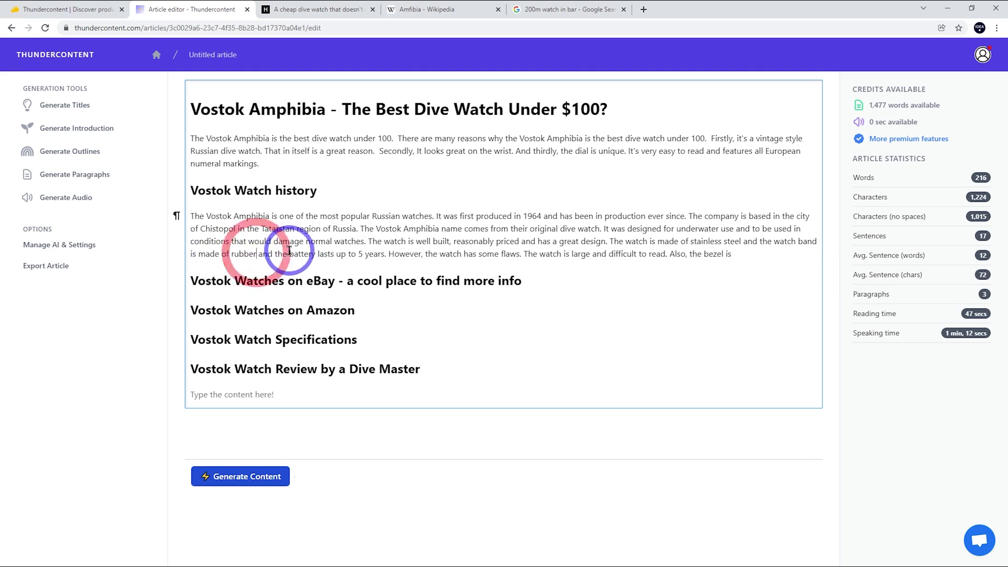
pyautogui.write('or steel')
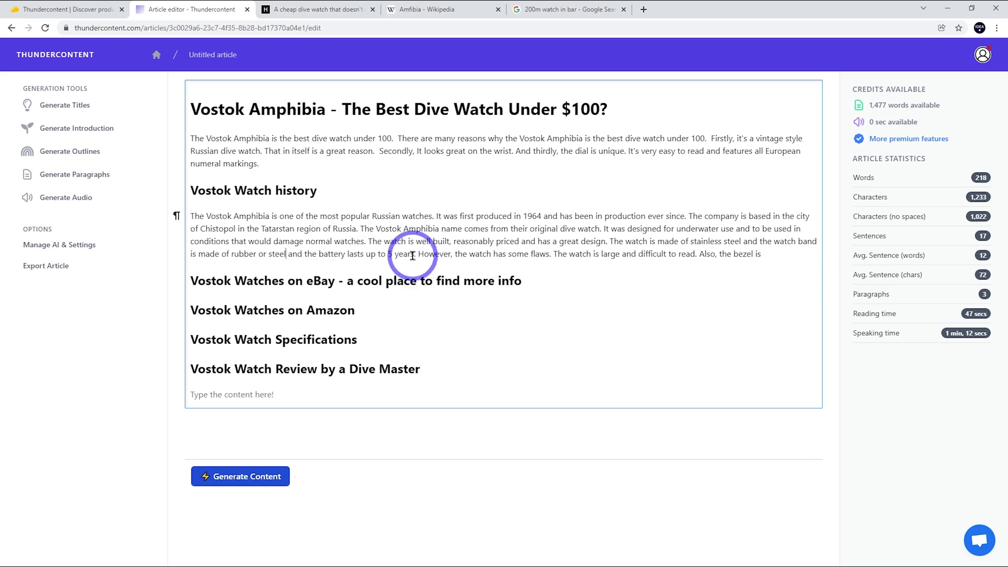
pyautogui.moveTo(413, 256); pyautogui.dragTo(305, 255)
pyautogui.press('BackSpace')
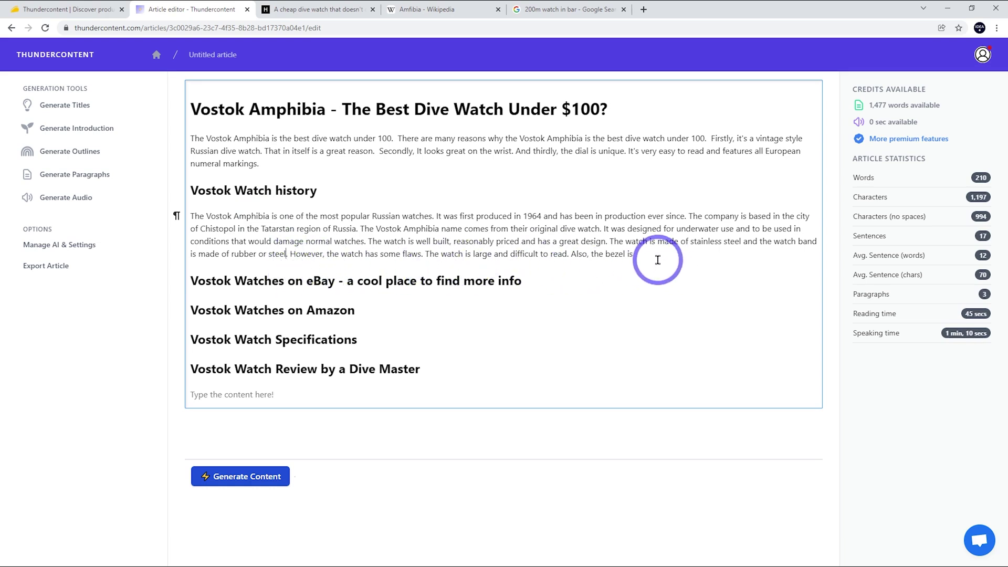
pyautogui.moveTo(658, 260); pyautogui.dragTo(289, 254)
pyautogui.press('BackSpace')
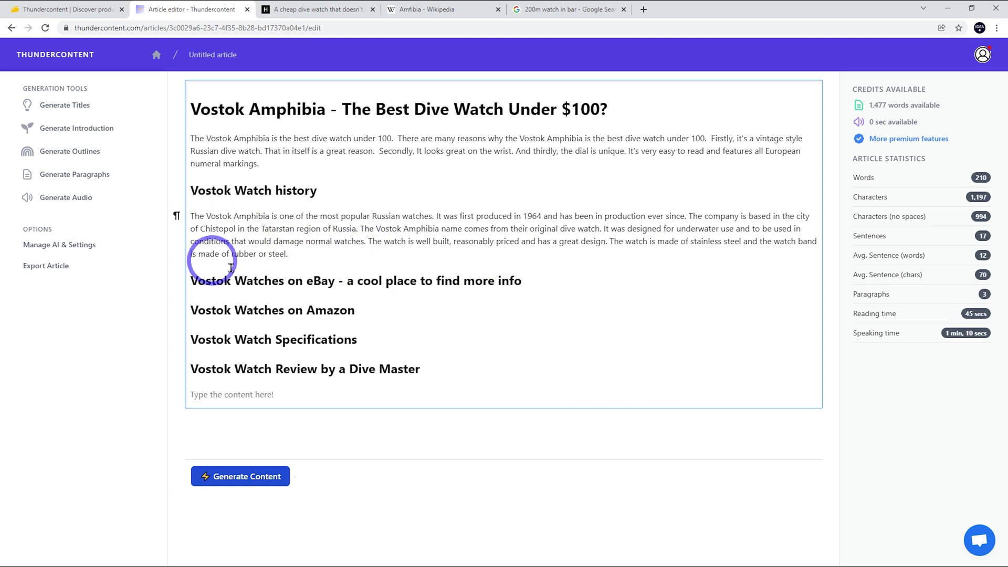
# Delete the headings about Vostok watches on eBay and on Amazon from the article
pyautogui.click(316, 339)
pyautogui.moveTo(367, 310); pyautogui.dragTo(153, 275)
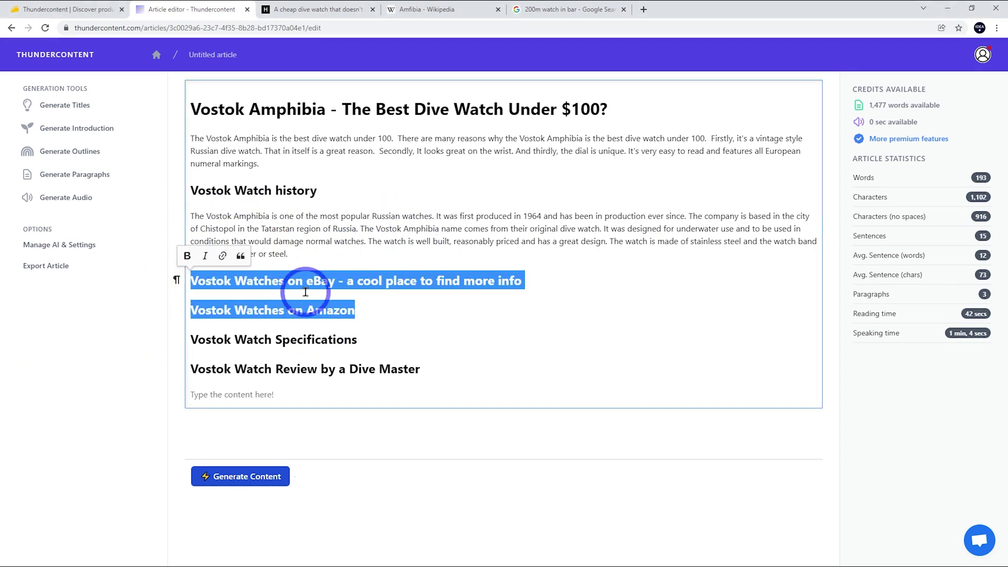
pyautogui.press('BackSpace')
# Generate a paragraph about "Vostok Watch Specifications", taking the topic from the article's heading
pyautogui.moveTo(378, 278); pyautogui.dragTo(175, 279)
pyautogui.hotkey('ctrl', 'c')
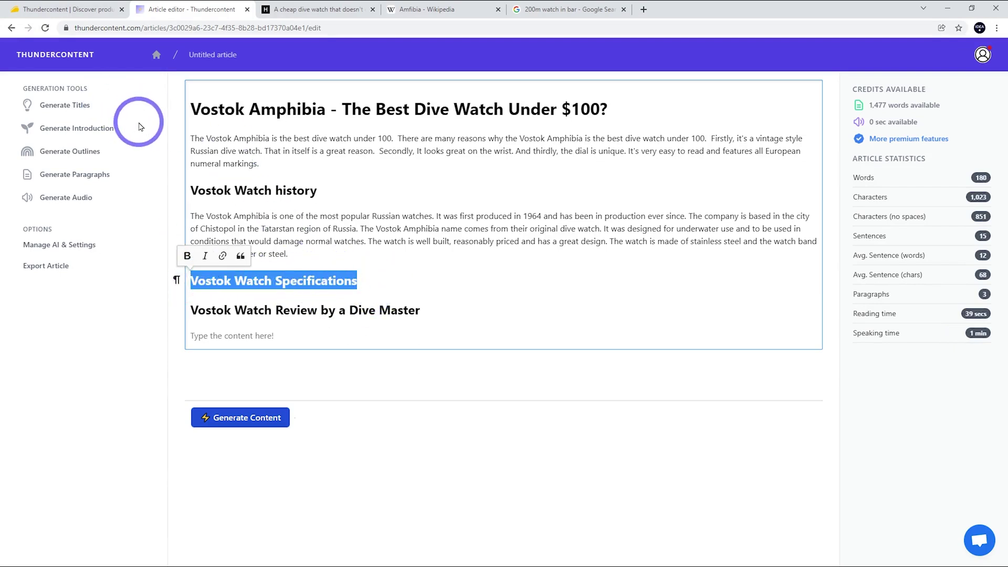
pyautogui.click(69, 175)
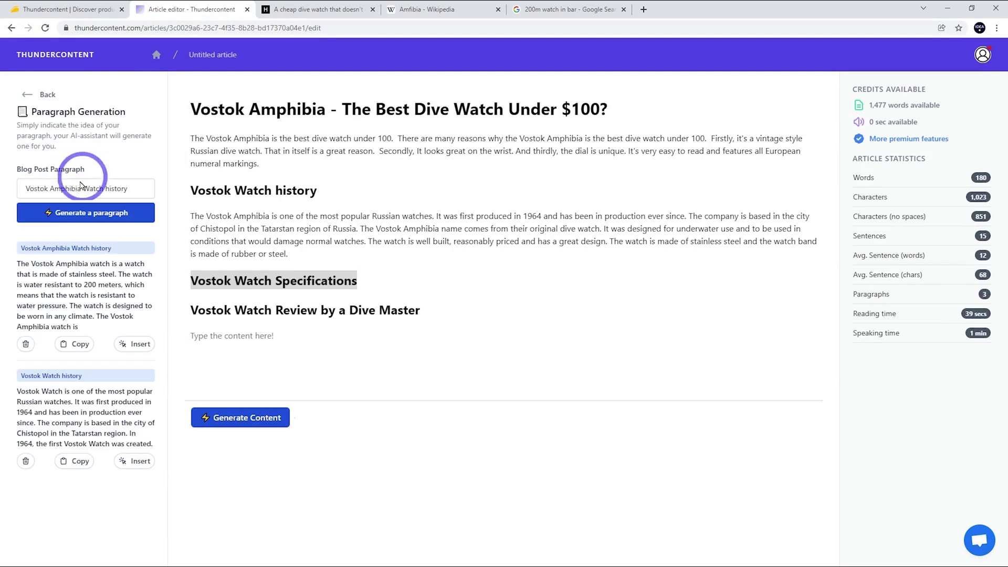
pyautogui.click(140, 189)
pyautogui.hotkey('ctrl', 'a')
pyautogui.hotkey('ctrl', 'v')
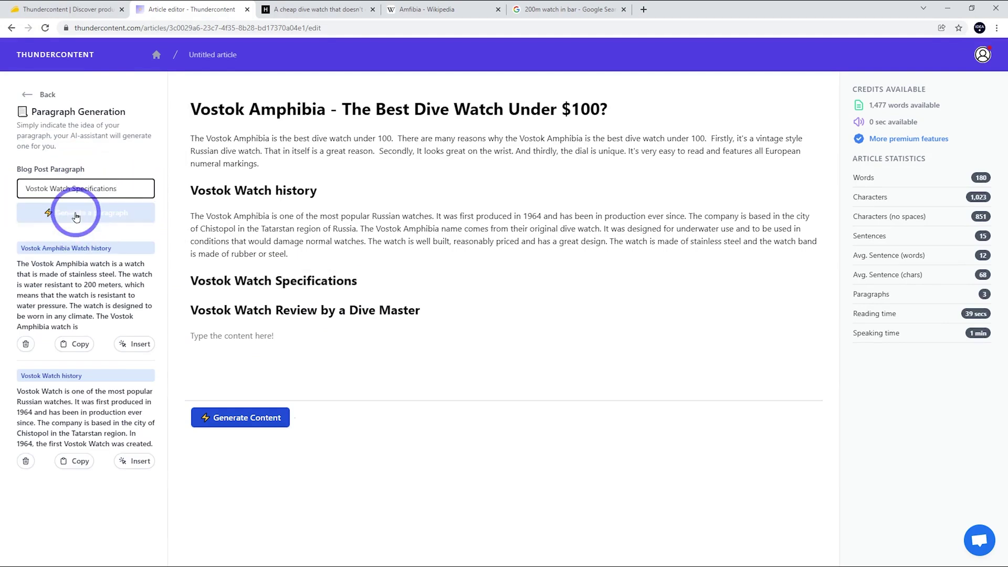
pyautogui.click(84, 213)
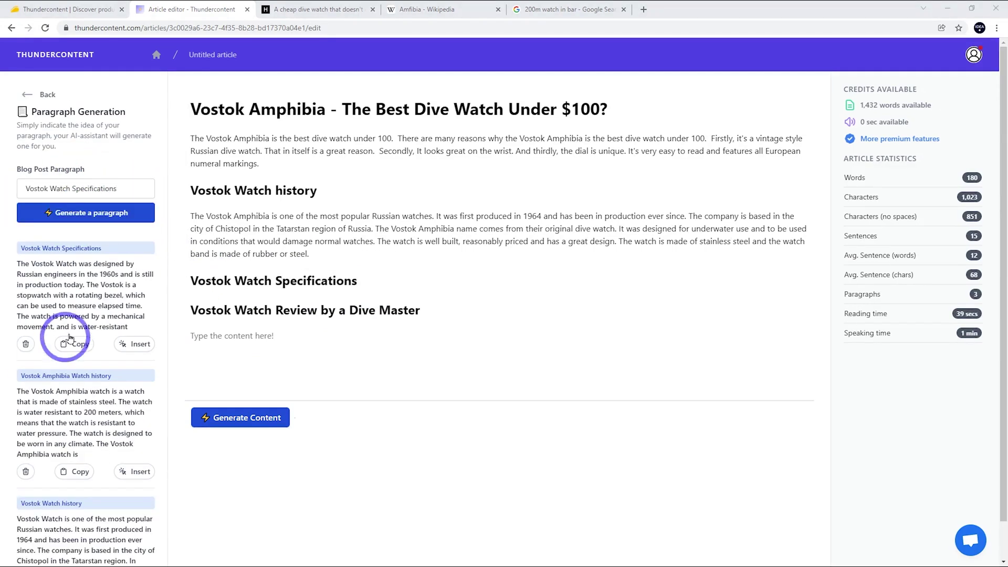
# Insert the generated specifications paragraph under the "Vostok Watch Specifications" heading
pyautogui.click(378, 281)
pyautogui.press('Return')
pyautogui.click(126, 355)
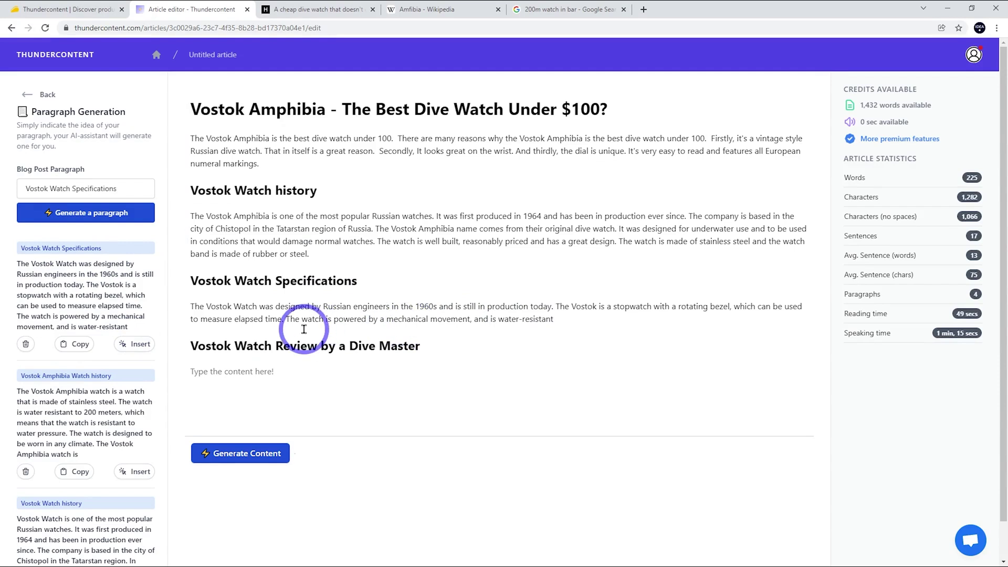
# Generate a continuation of the specifications paragraph and delete everything after "available in several different styles."
pyautogui.click(552, 321)
pyautogui.click(254, 454)
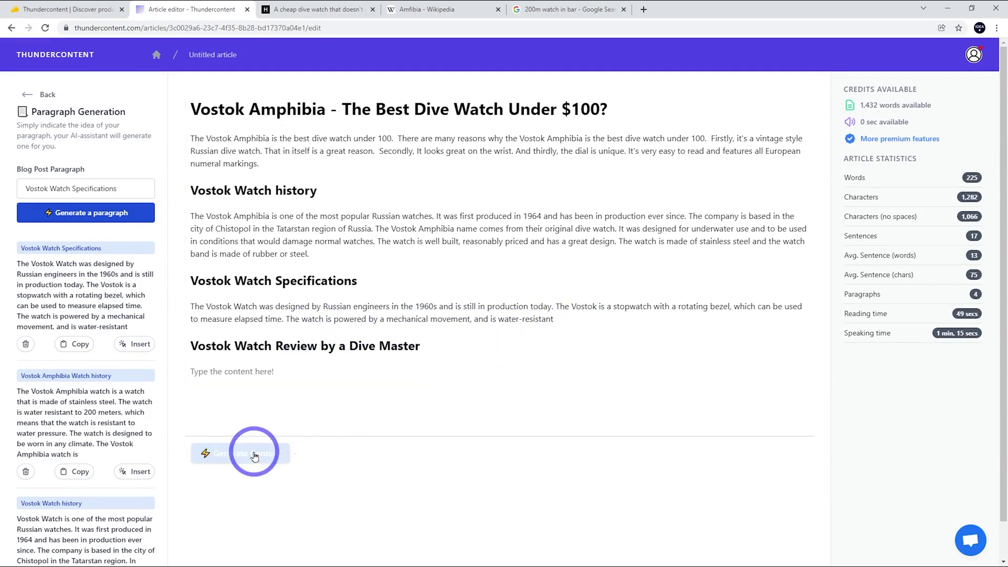
pyautogui.moveTo(344, 371); pyautogui.dragTo(249, 332)
pyautogui.click(329, 341)
pyautogui.press('BackSpace')
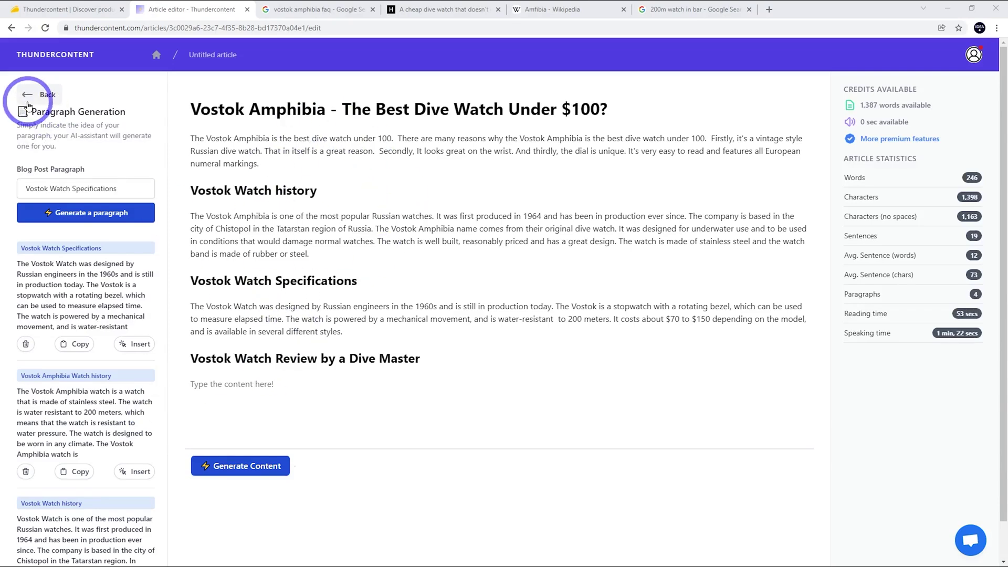
# Generate outlines for the title "Vostok Amphibia FAQ"
pyautogui.click(29, 95)
pyautogui.click(58, 152)
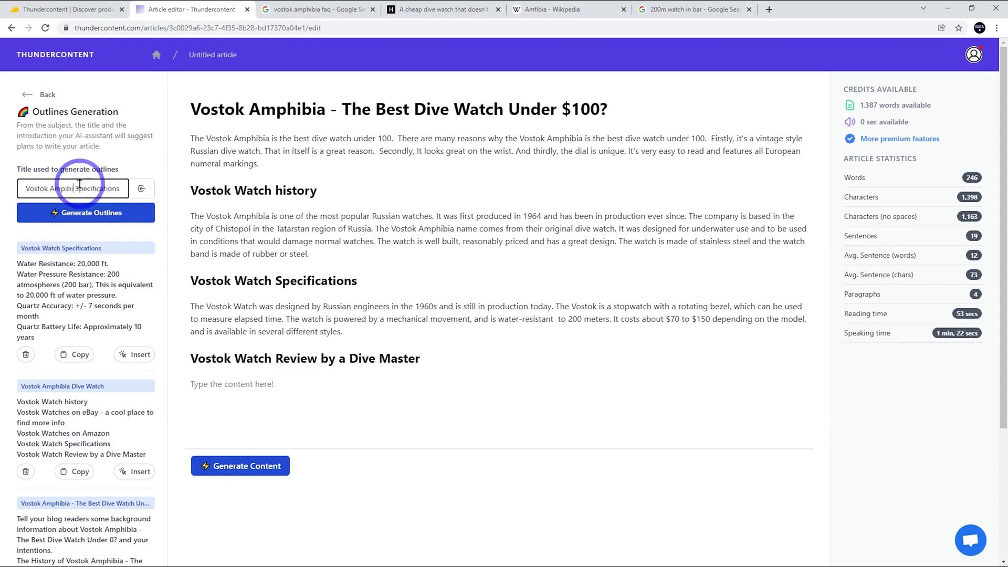
pyautogui.click(109, 195)
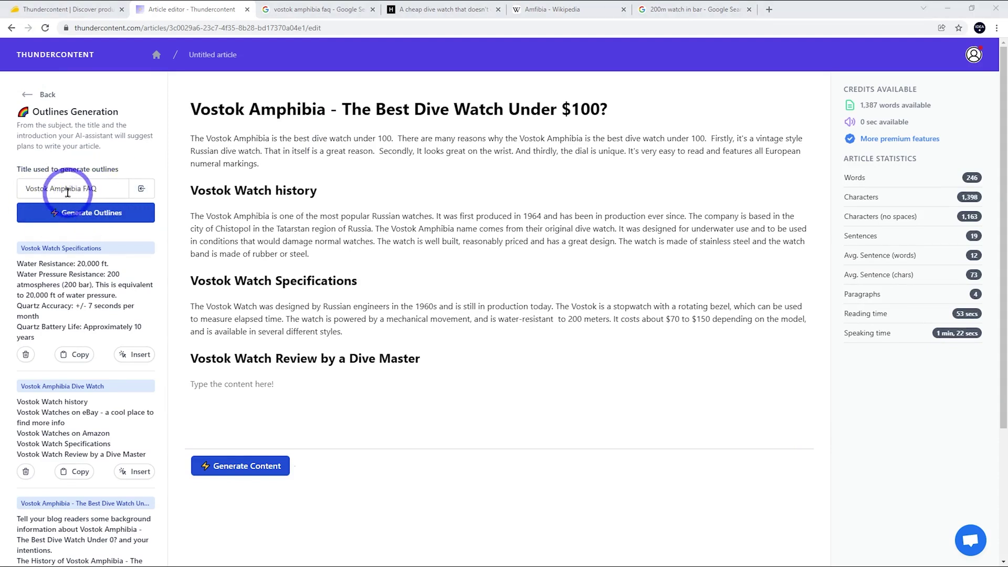
pyautogui.click(95, 213)
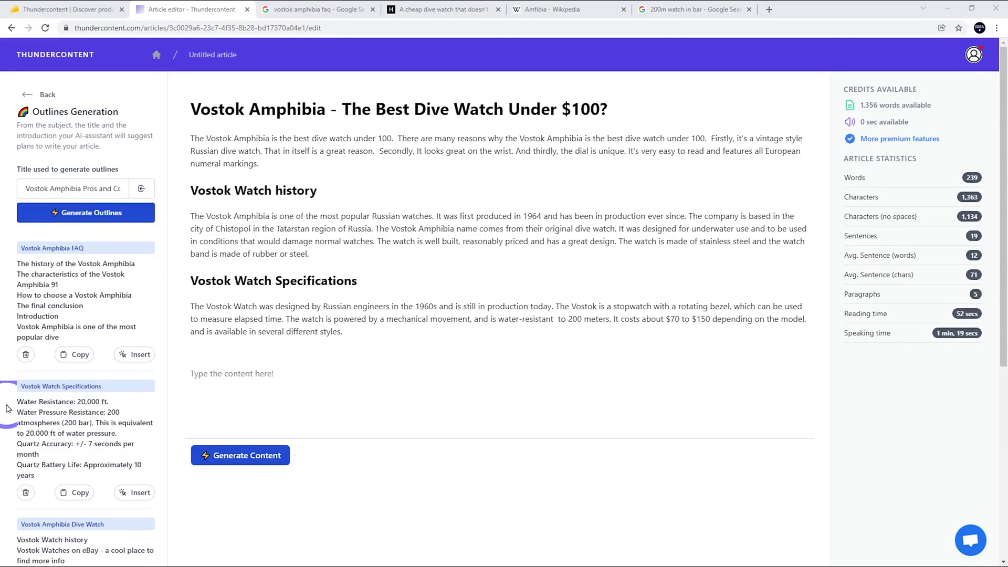
# Copy the generated Vostok Amphibia FAQ outline into the article, directly below the specifications paragraph
pyautogui.click(56, 312)
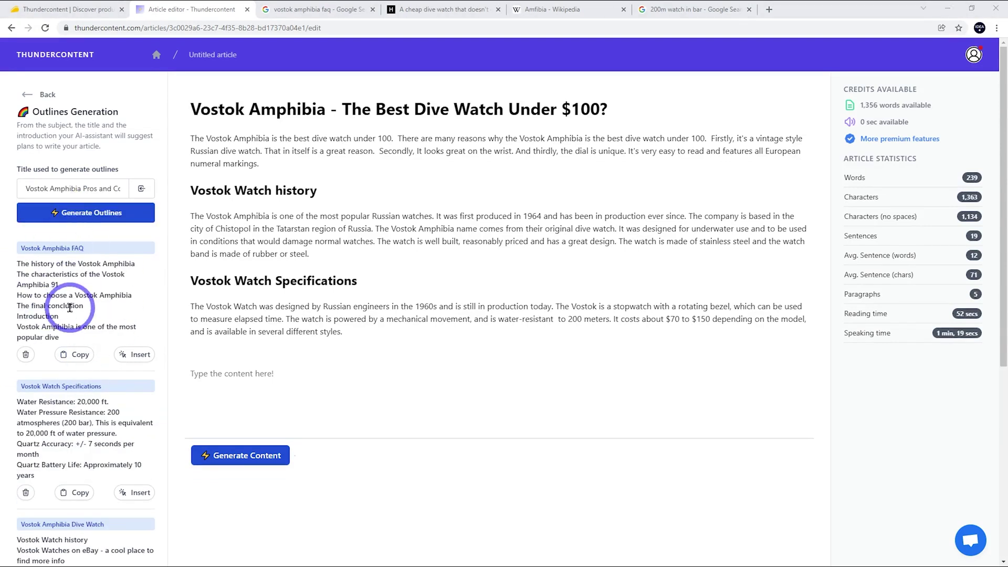
pyautogui.click(74, 354)
pyautogui.click(232, 372)
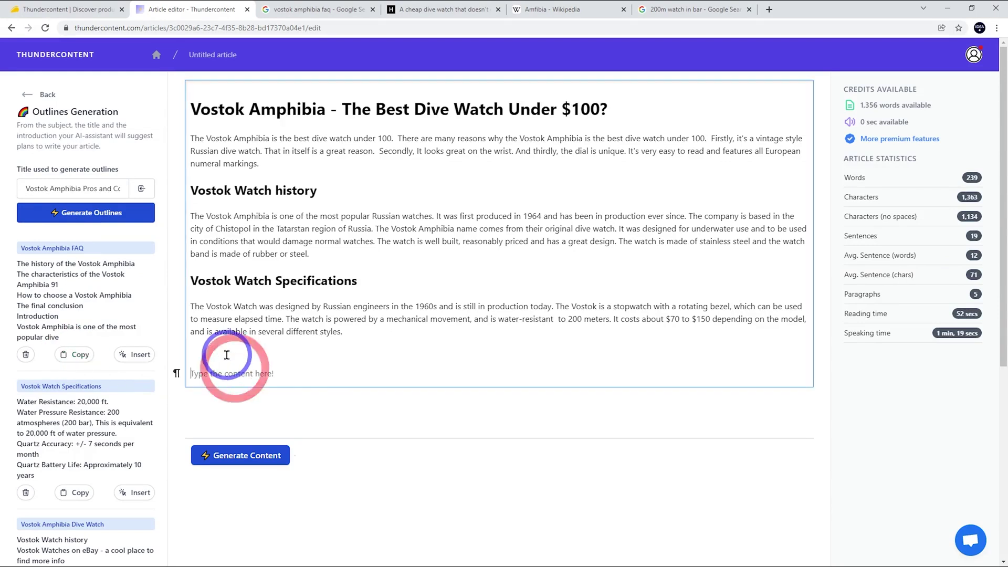
pyautogui.hotkey('ctrl', 'v')
pyautogui.press('BackSpace')
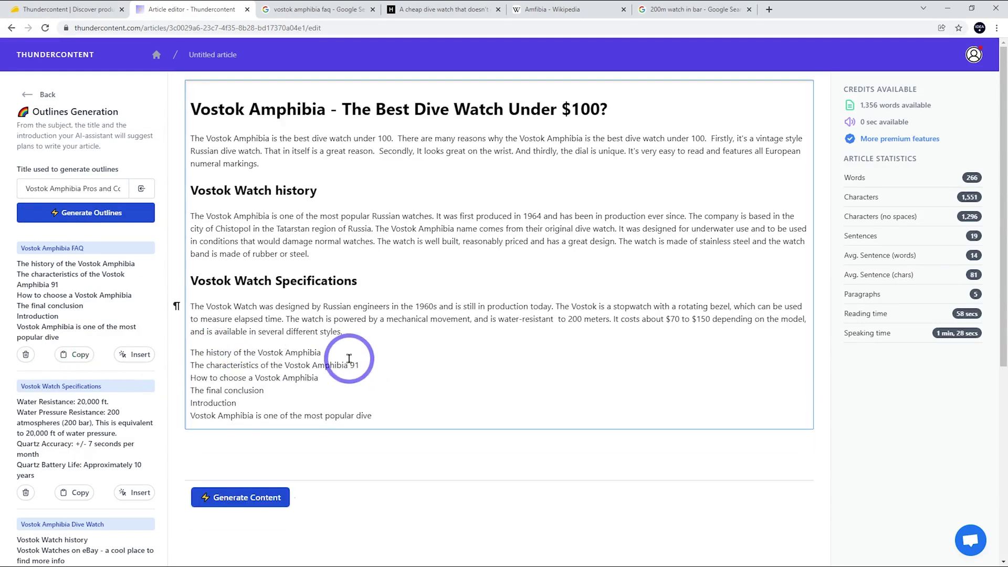
# Delete the line "The history of the Vostok Amphibia" and the stray "91" from the pasted outline
pyautogui.moveTo(343, 350); pyautogui.dragTo(192, 351)
pyautogui.press('BackSpace')
pyautogui.press('BackSpace')
pyautogui.press('BackSpace')
pyautogui.click(384, 358)
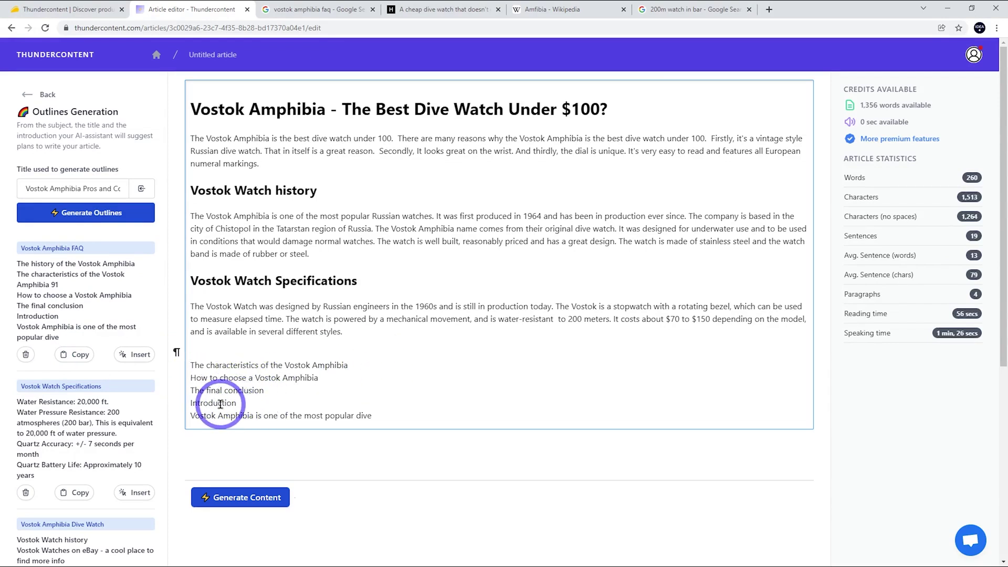
# Delete the lines "Introduction" and "Vostok Amphibia is one of the most popular dive" from the pasted outline
pyautogui.moveTo(265, 408); pyautogui.dragTo(129, 408)
pyautogui.press('BackSpace')
pyautogui.press('BackSpace')
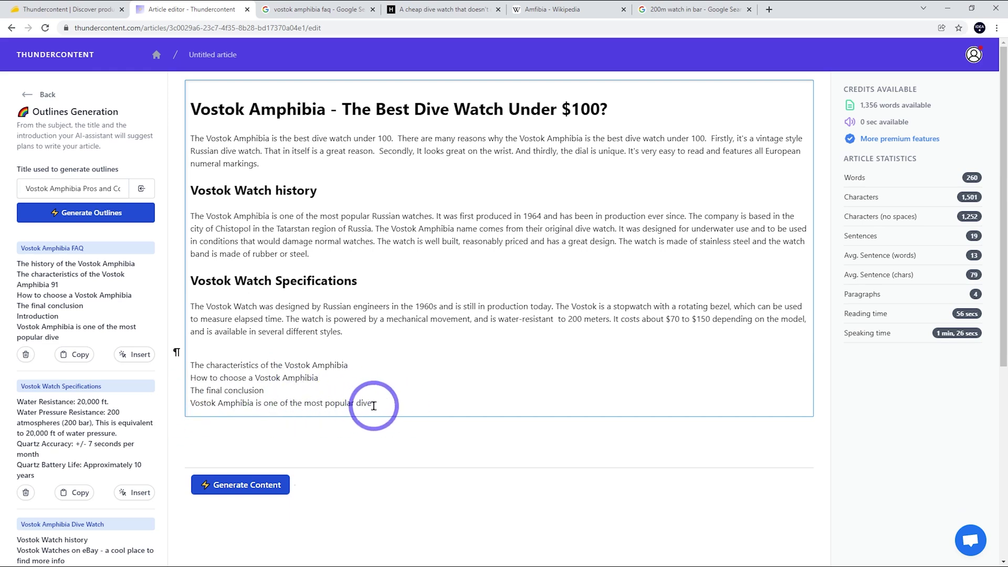
pyautogui.click(391, 400)
pyautogui.moveTo(390, 401); pyautogui.dragTo(169, 401)
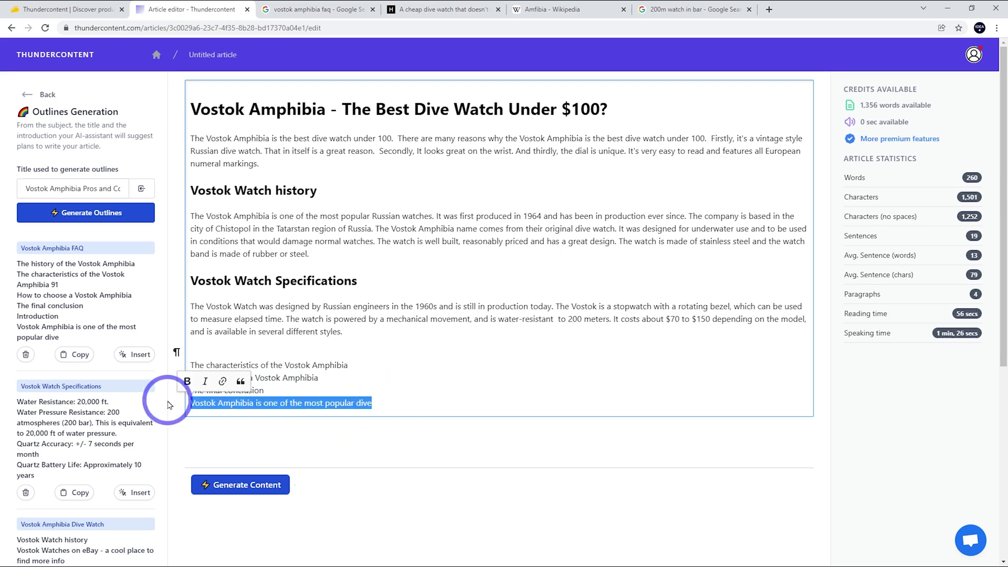
pyautogui.press('BackSpace')
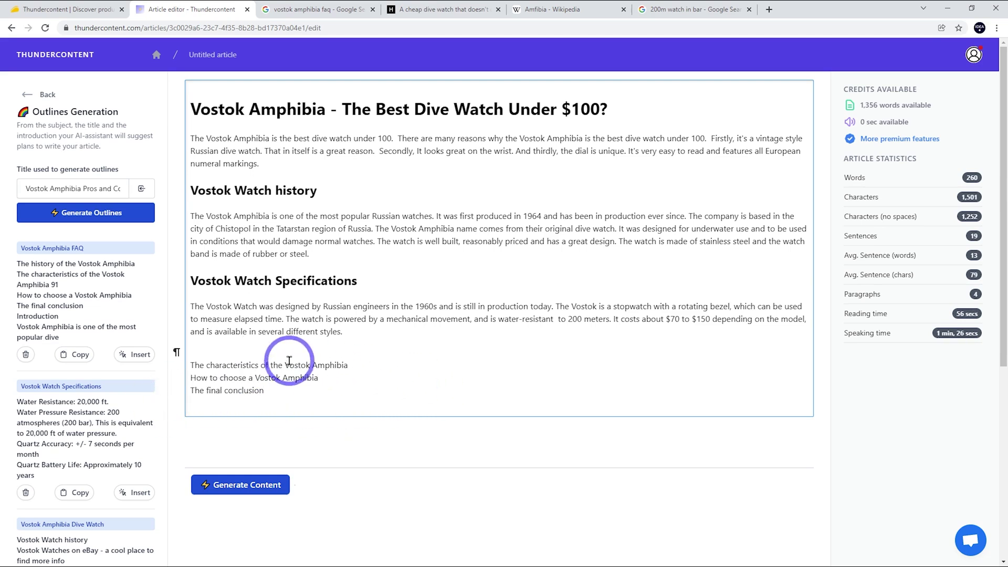
# Format the remaining outline lines as Heading 2, with a blank line below the characteristics heading
pyautogui.moveTo(276, 393); pyautogui.dragTo(150, 357)
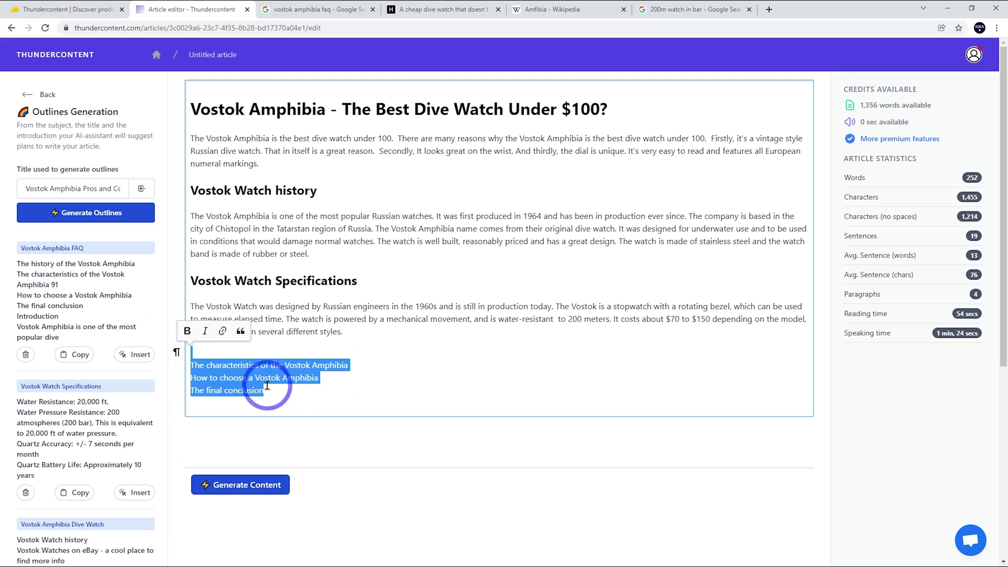
pyautogui.click(245, 356)
pyautogui.press('Return')
pyautogui.click(176, 364)
pyautogui.click(231, 389)
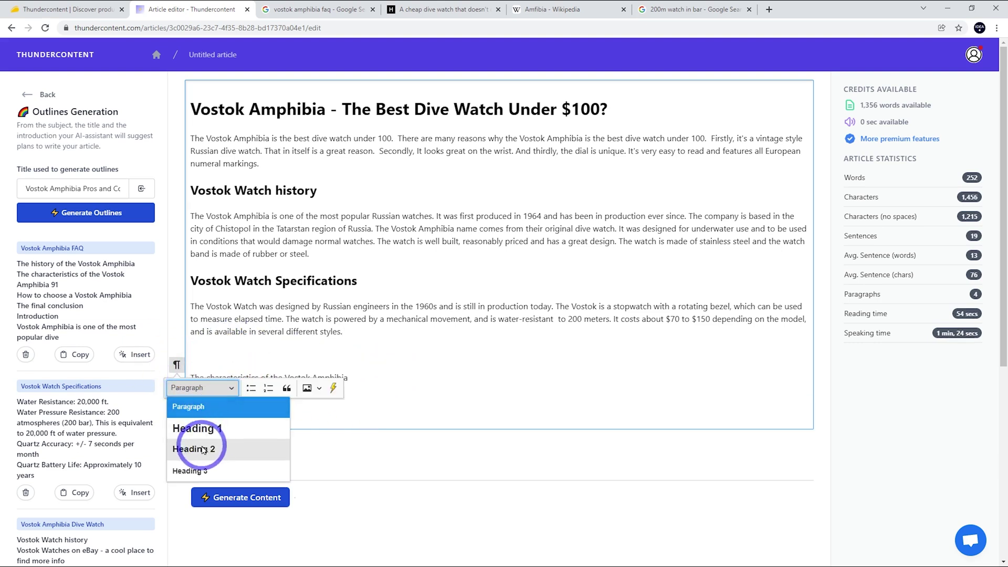
pyautogui.click(198, 448)
pyautogui.press('Return')
# Generate a paragraph about "The characteristics of the Vostok Amphibia", taking the topic from the article's heading
pyautogui.scroll(-1, 367, 382)
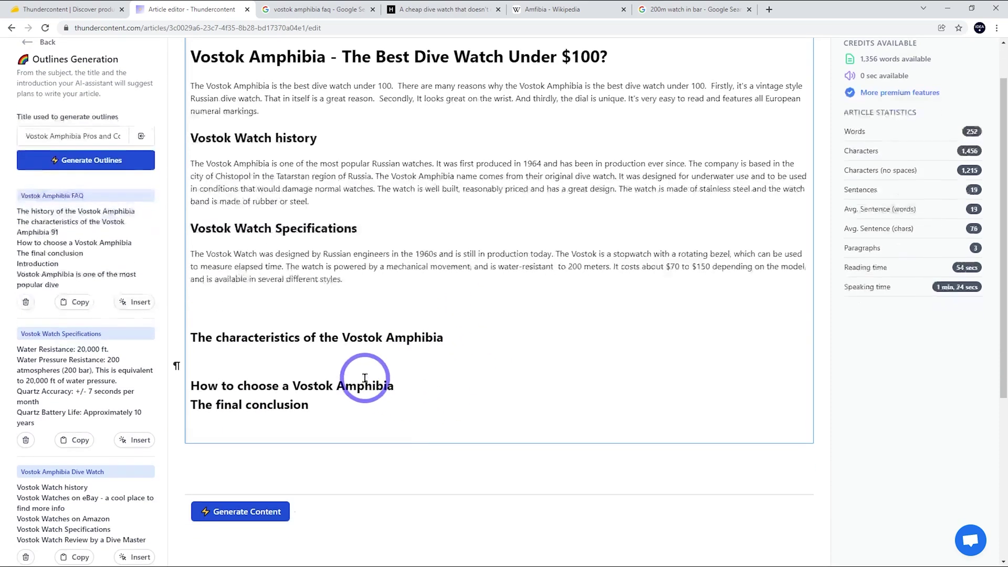
pyautogui.moveTo(444, 339); pyautogui.dragTo(179, 337)
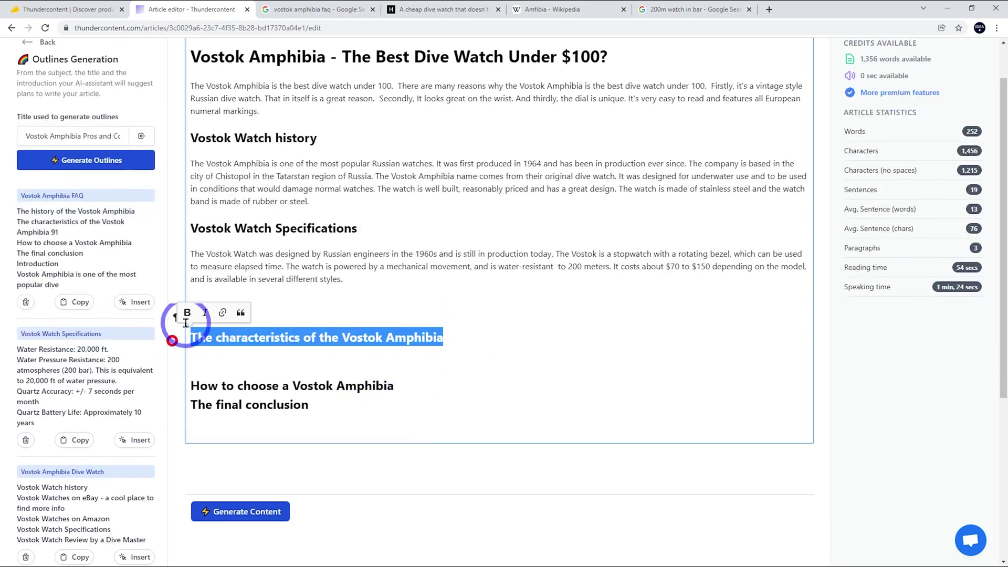
pyautogui.click(27, 43)
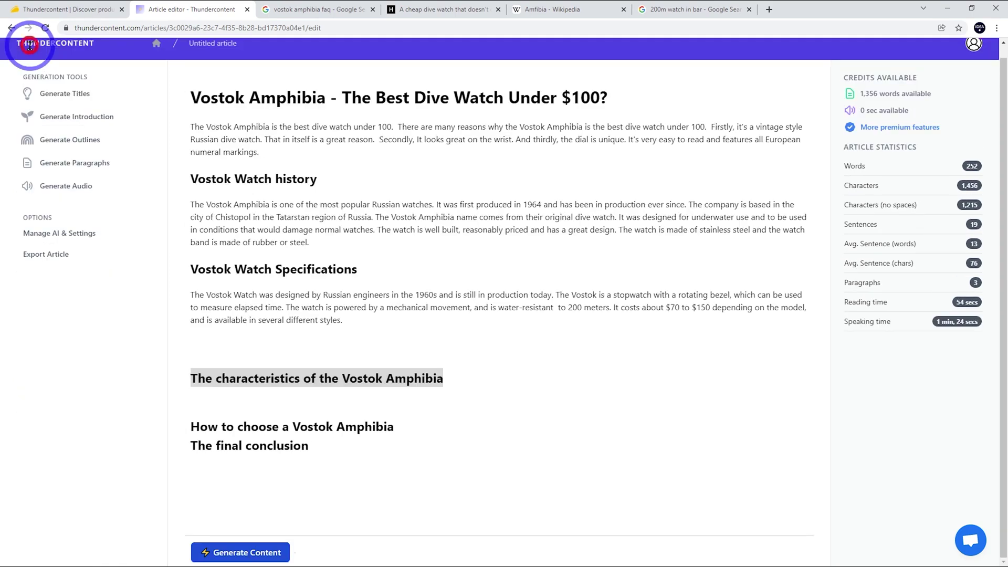
pyautogui.click(42, 166)
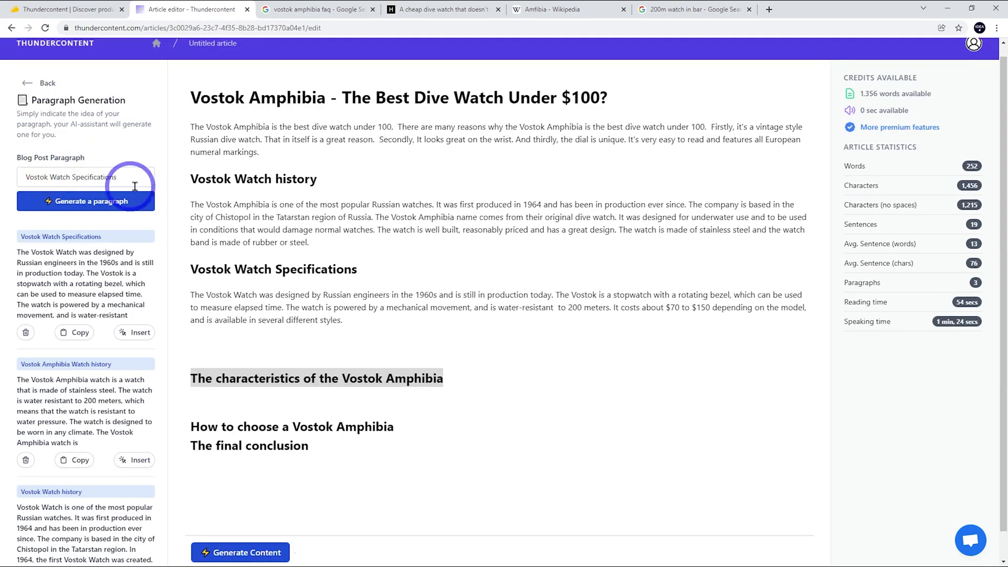
pyautogui.click(112, 204)
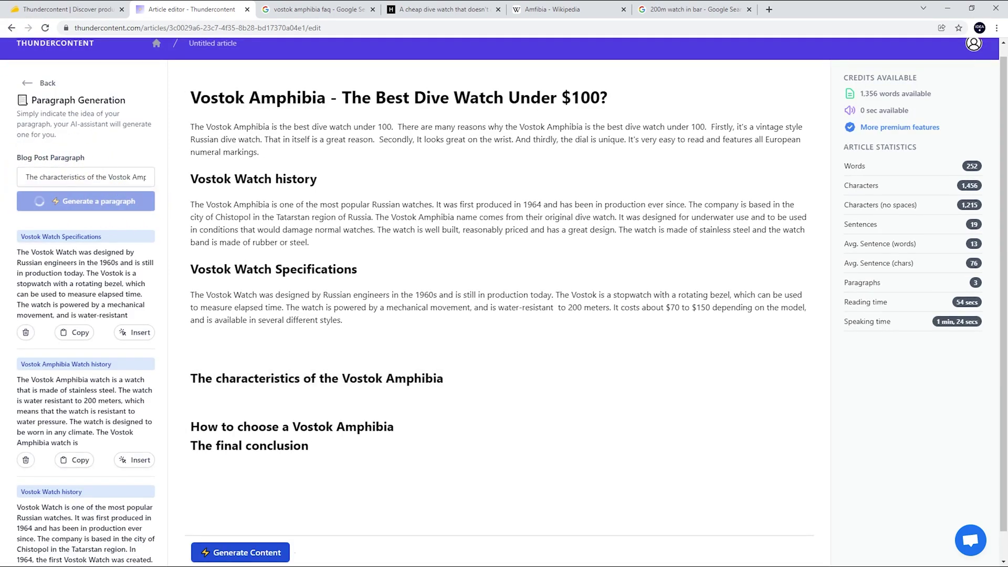
# Remove the characteristics heading and place a copy of the generated characteristics paragraph below the specifications text
pyautogui.click(78, 321)
pyautogui.click(241, 346)
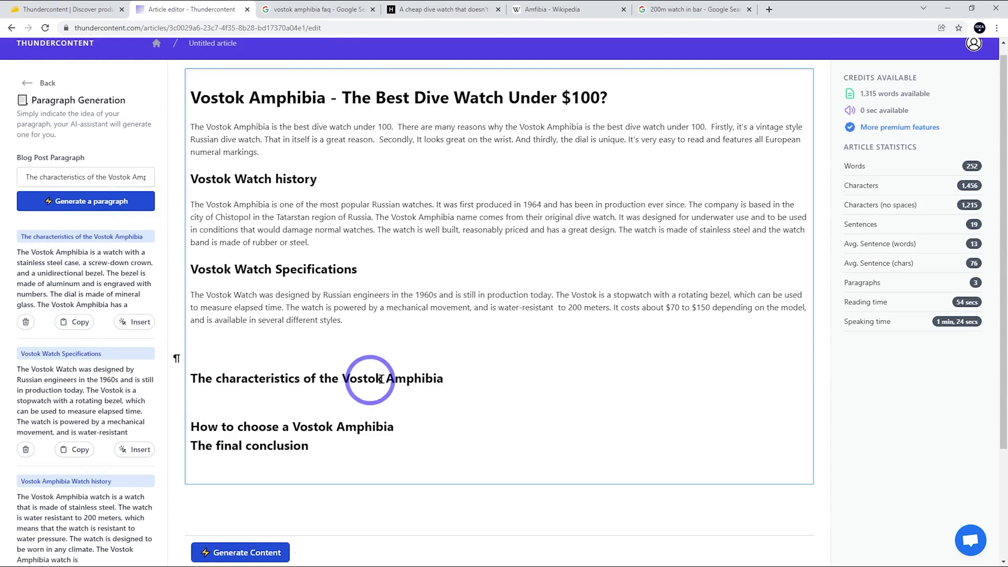
pyautogui.moveTo(457, 375); pyautogui.dragTo(198, 360)
pyautogui.press('BackSpace')
pyautogui.press('BackSpace')
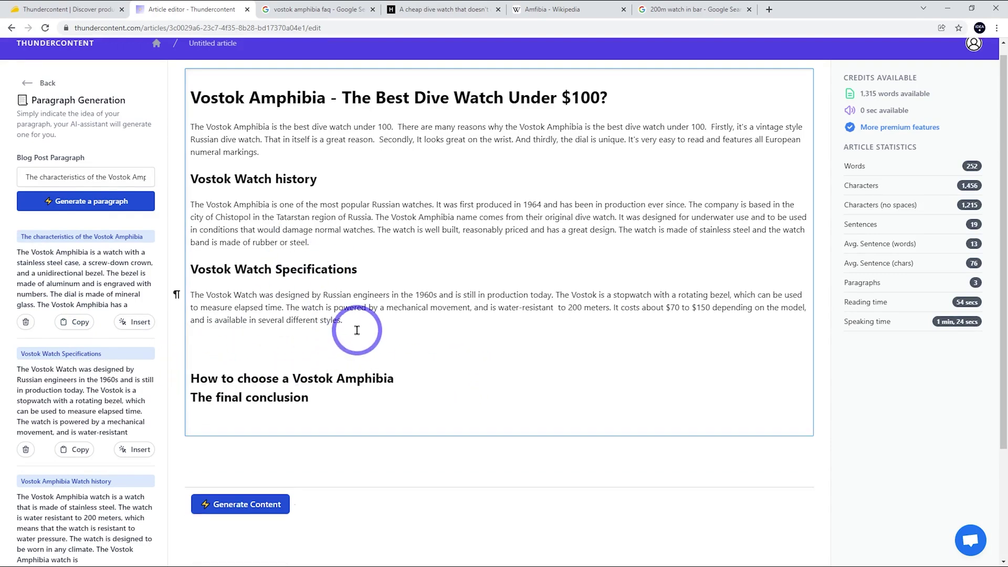
pyautogui.hotkey('ctrl', 'v')
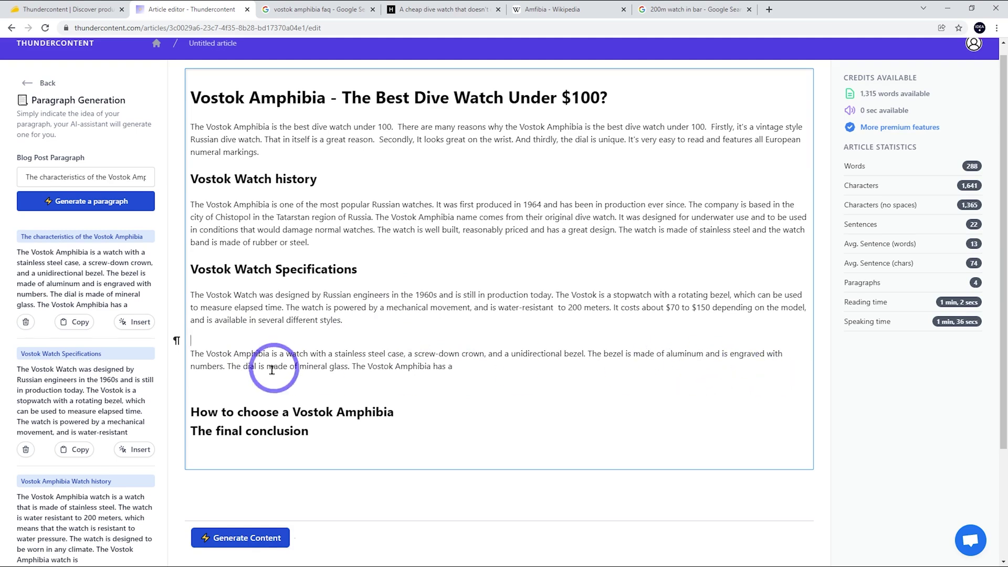
# Replace "numbers" with "markers" in the bezel sentence of the characteristics paragraph
pyautogui.doubleClick(207, 369)
pyautogui.write('marker')
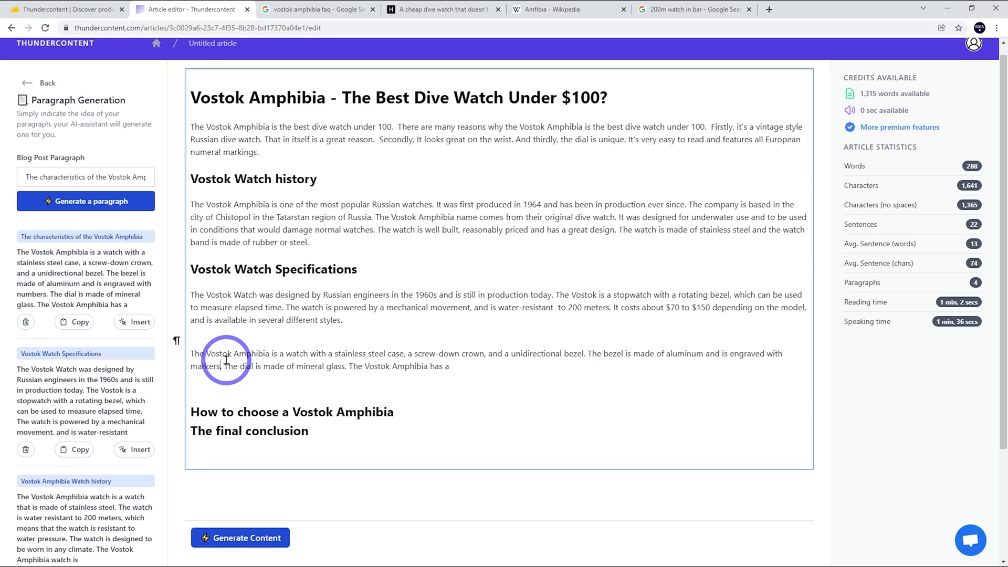
pyautogui.write('s')
# Consult the Hodinkee dive watch article, and replace "mineral glass" with "acrylic" in the dial sentence of the characteristics paragraph
pyautogui.click(406, 5)
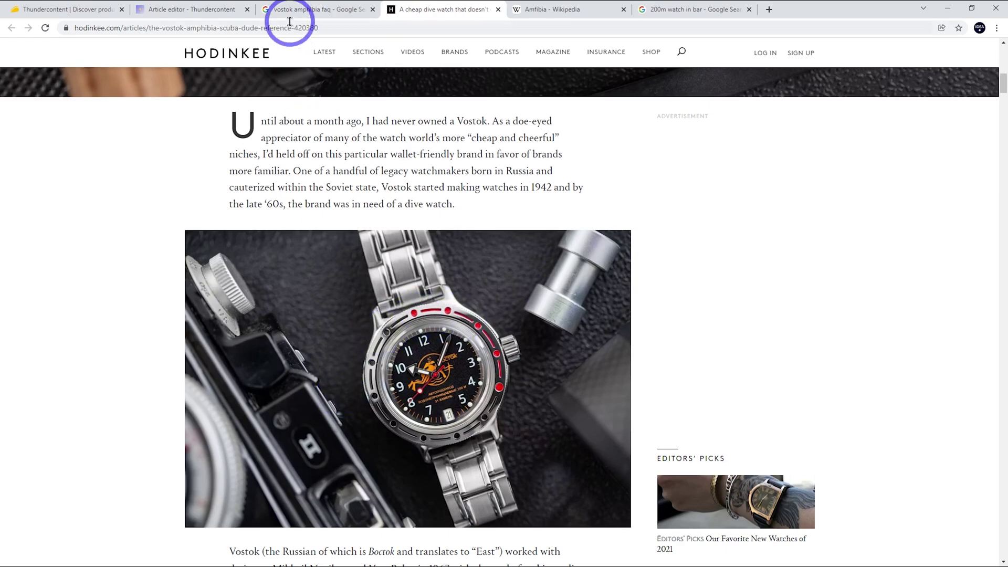
pyautogui.click(190, 10)
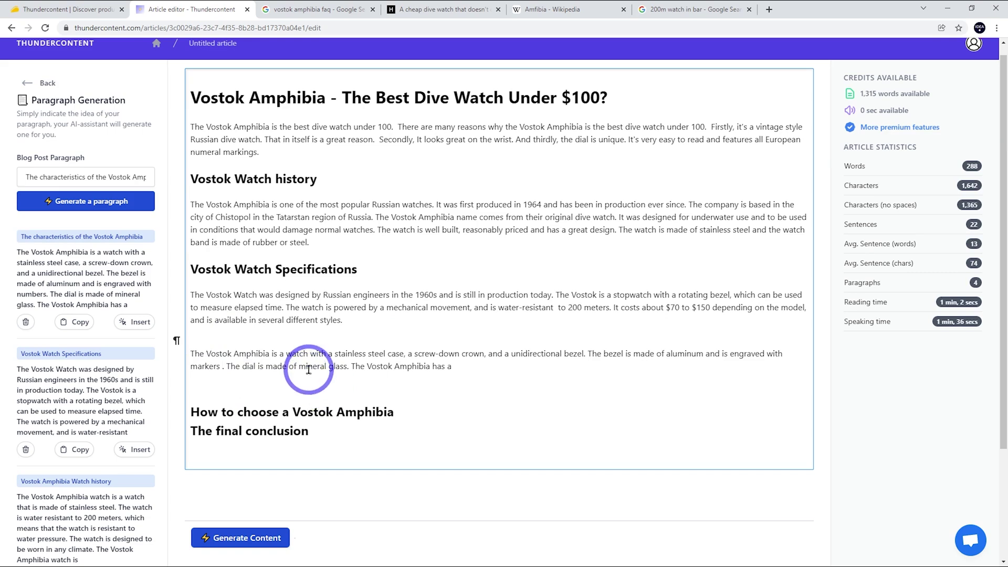
pyautogui.keyDown('shift'); pyautogui.click(348, 366); pyautogui.keyUp('shift')
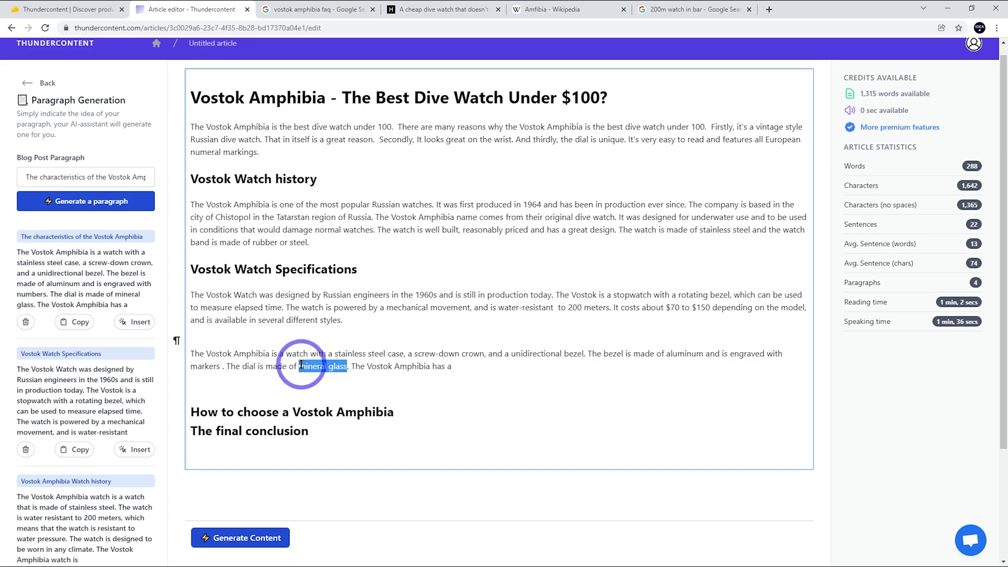
pyautogui.write('a')
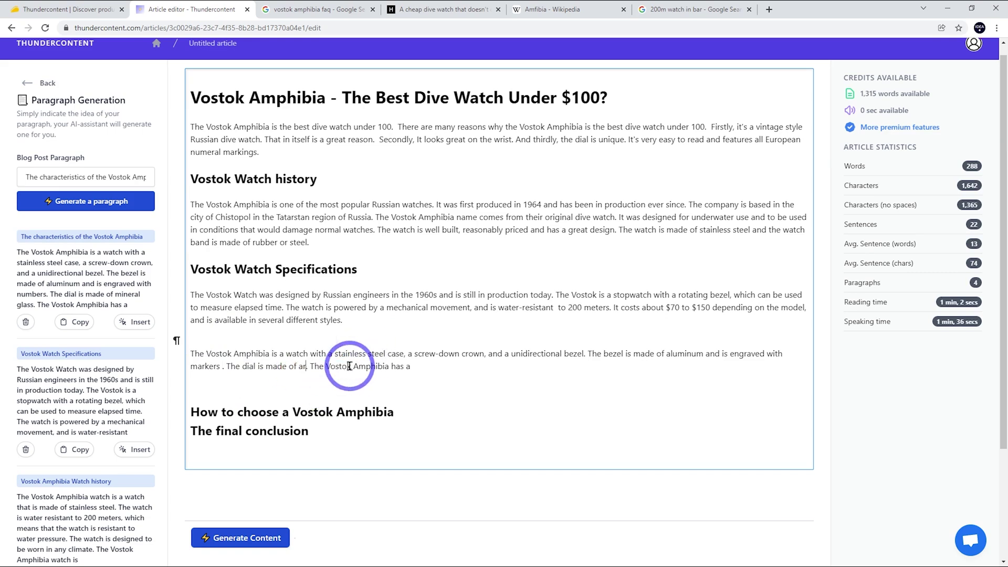
pyautogui.write('crylic')
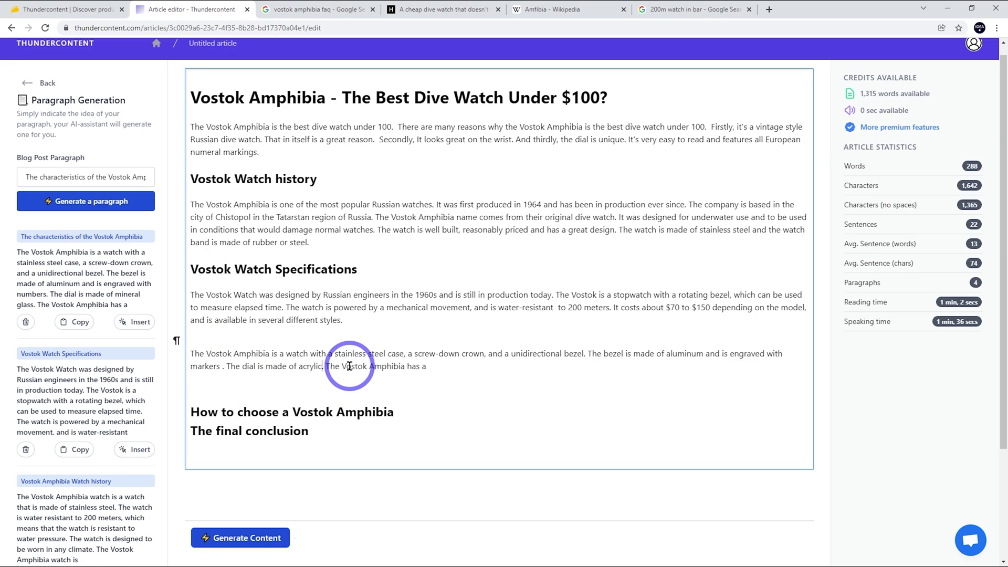
pyautogui.write('.')
# Generate a continuation of the characteristics paragraph and delete its sentences about the screw-down crown and the water resistance
pyautogui.click(438, 366)
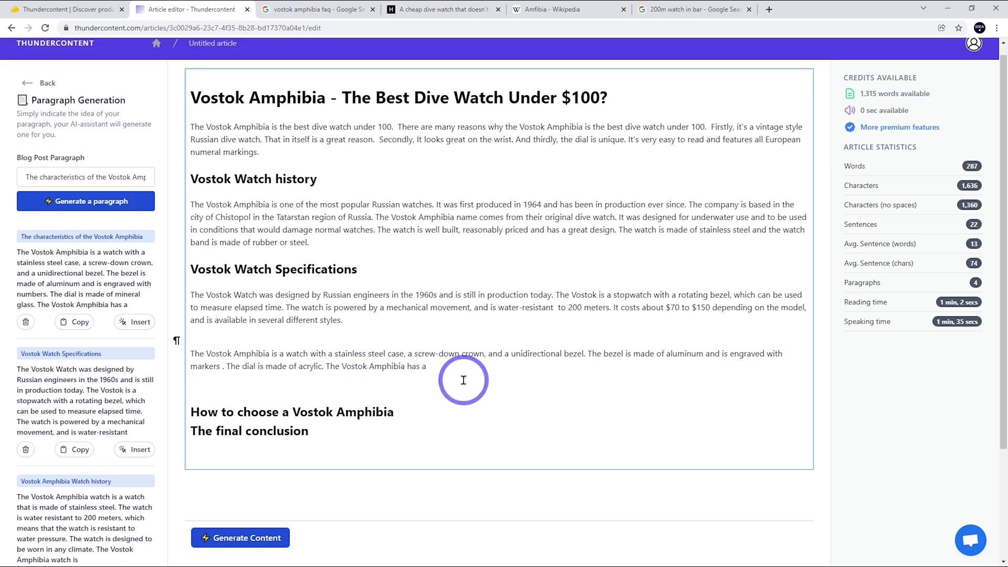
pyautogui.click(263, 539)
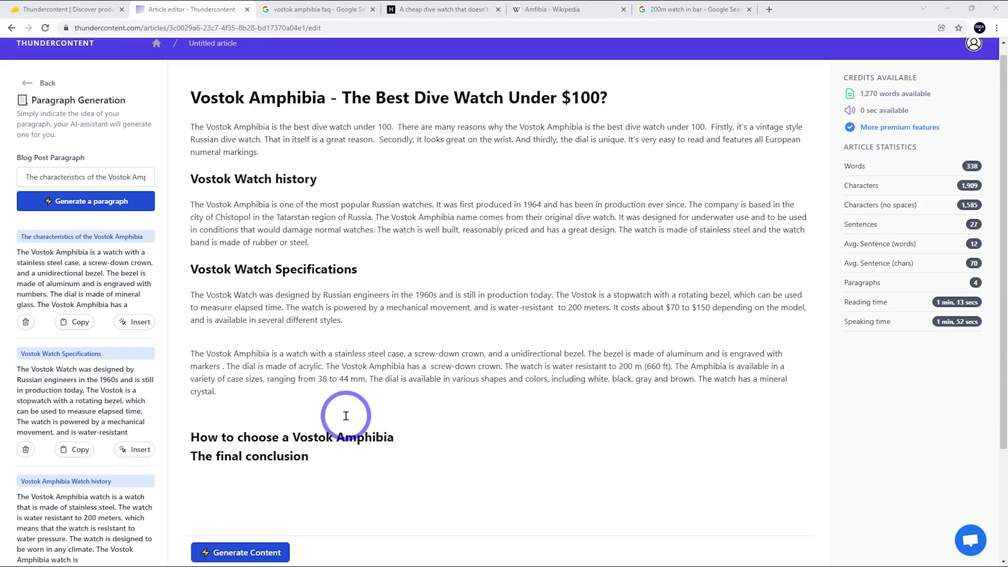
pyautogui.moveTo(326, 366); pyautogui.dragTo(675, 367)
pyautogui.press('BackSpace')
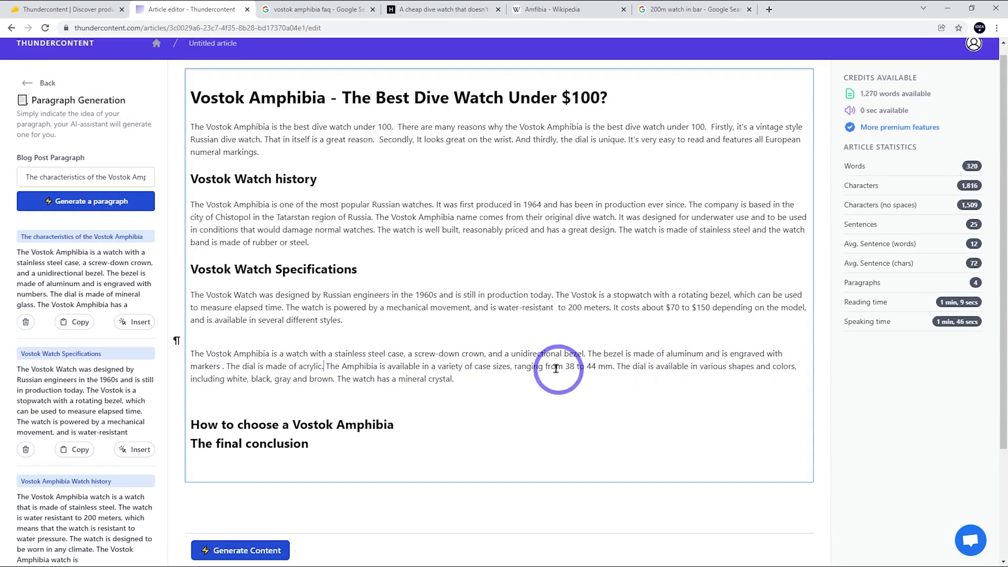
# Set the upper end of the case size range to 42 mm and delete the closing sentence about the mineral crystal
pyautogui.click(592, 366)
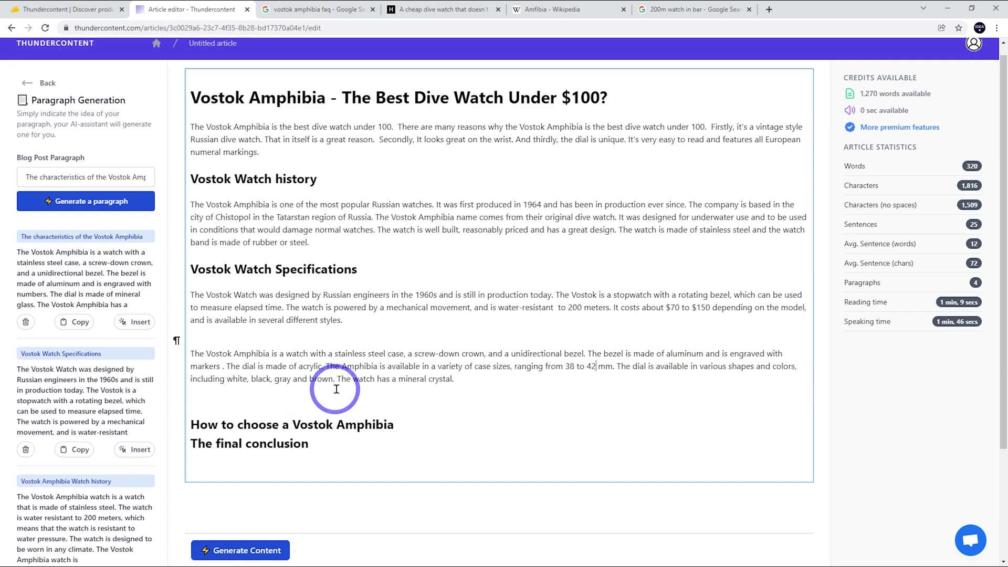
pyautogui.moveTo(455, 386); pyautogui.dragTo(336, 386)
pyautogui.press('BackSpace')
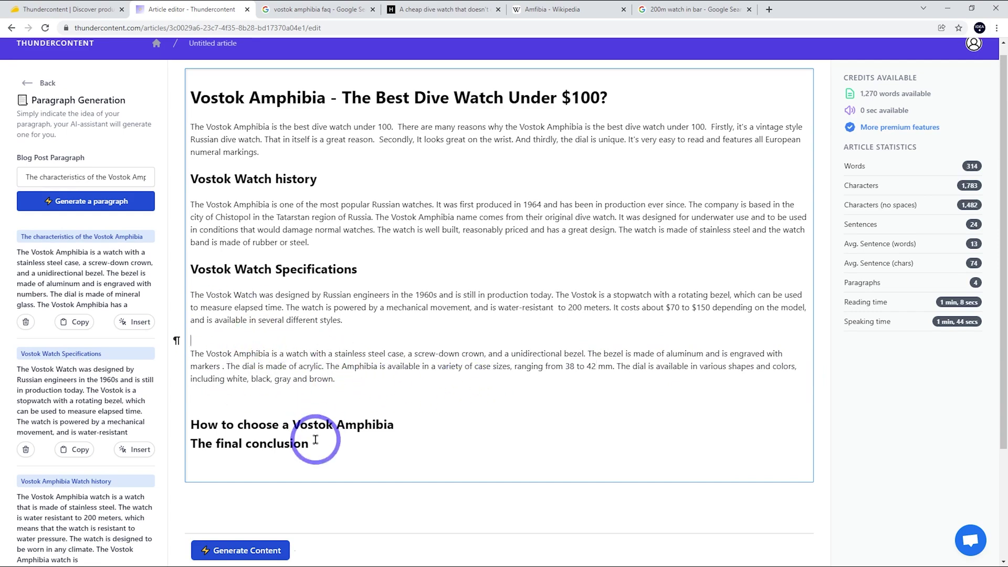
pyautogui.click(214, 342)
pyautogui.click(246, 280)
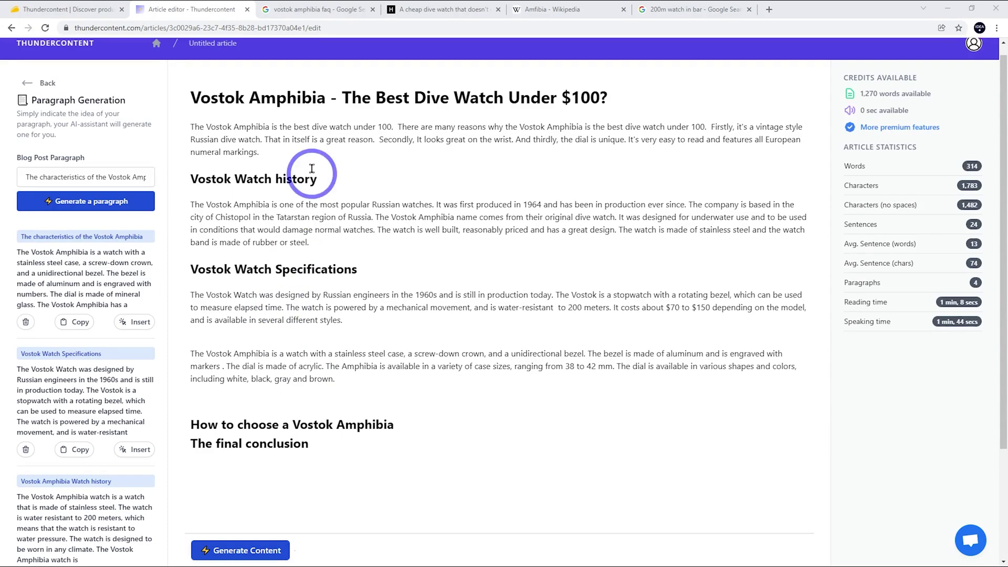
# Review the related questions in the Google results for "vostok amphibia faq"
pyautogui.click(292, 7)
pyautogui.scroll(3, 400, 131)
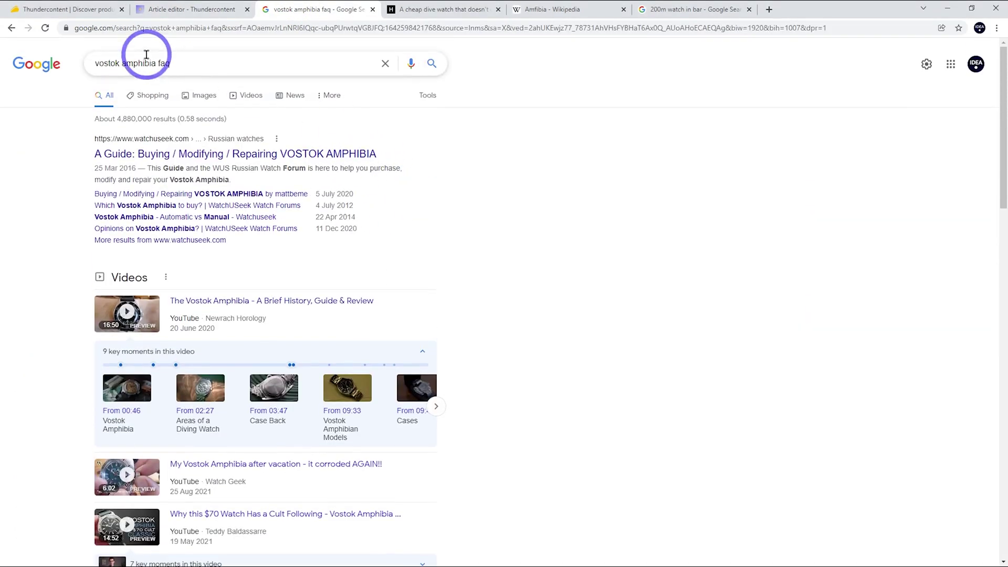
pyautogui.doubleClick(179, 63)
pyautogui.scroll(-9, 533, 176)
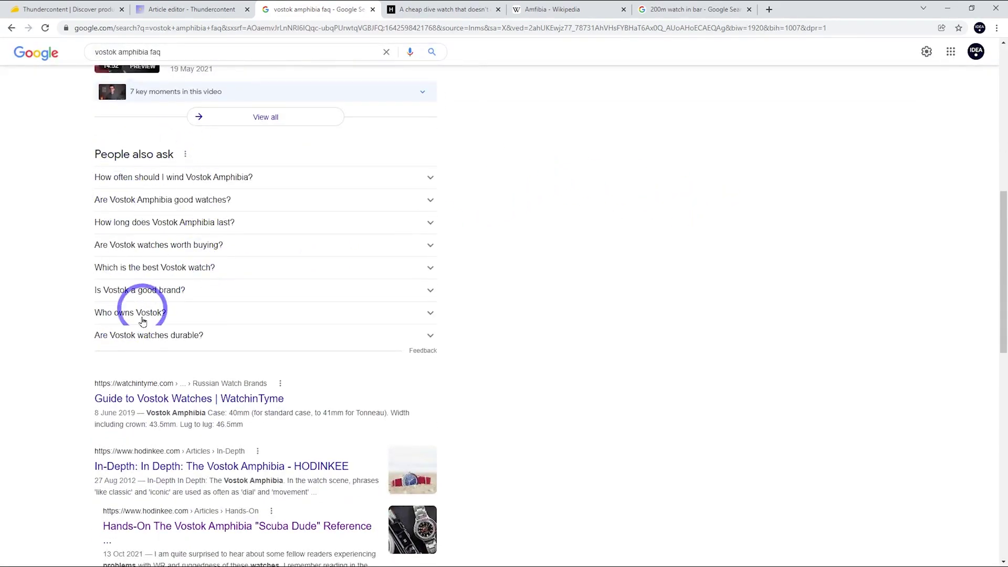
pyautogui.scroll(9, 158, 236)
pyautogui.scroll(-6, 174, 294)
pyautogui.scroll(-3, 190, 348)
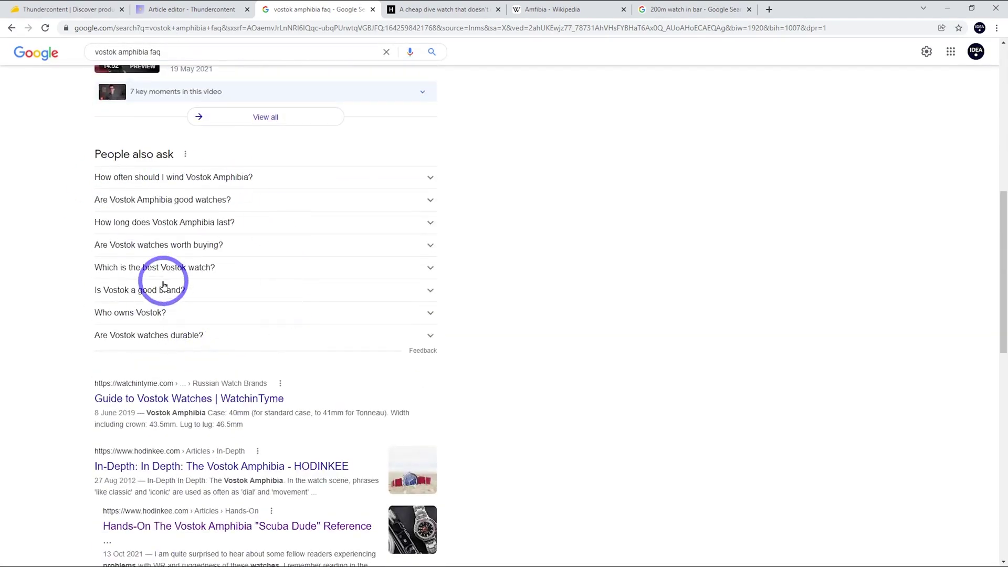
# Search Google for "vostok amphibia" and expand the related question "Are Vostok watches good quality?"
pyautogui.click(152, 52)
pyautogui.press('BackSpace')
pyautogui.press('BackSpace')
pyautogui.press('BackSpace')
pyautogui.press('BackSpace')
pyautogui.press('Return')
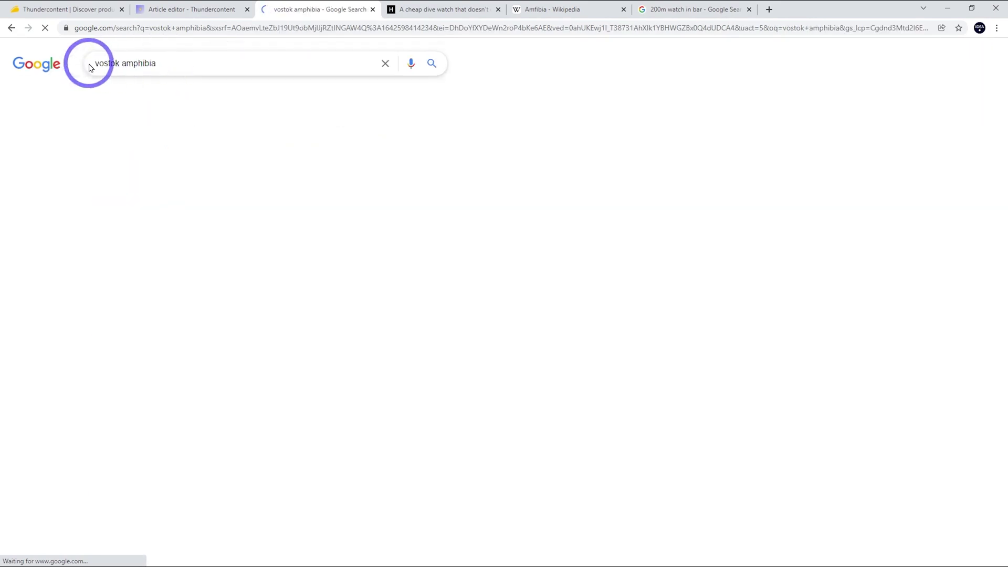
pyautogui.scroll(-4, 173, 231)
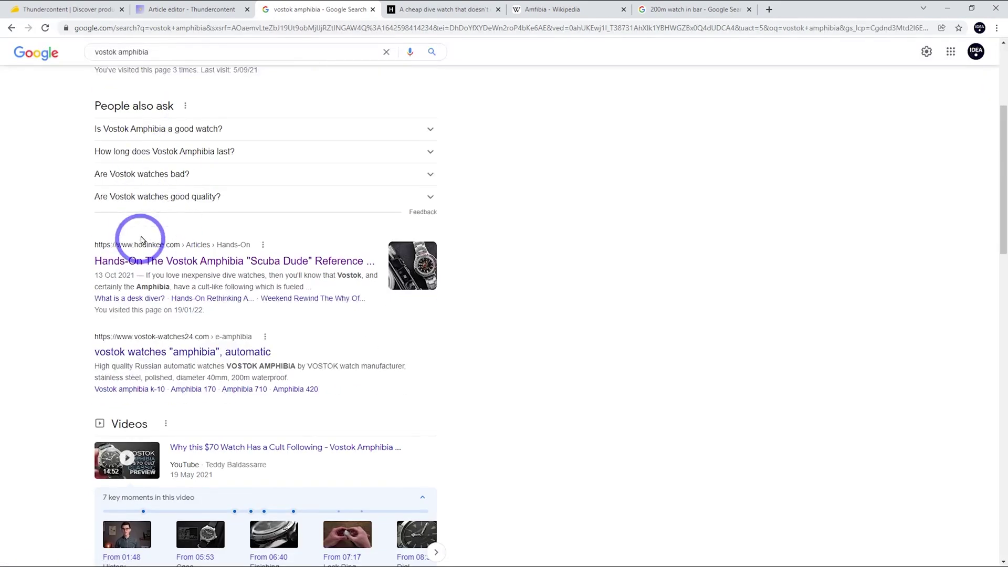
pyautogui.click(279, 203)
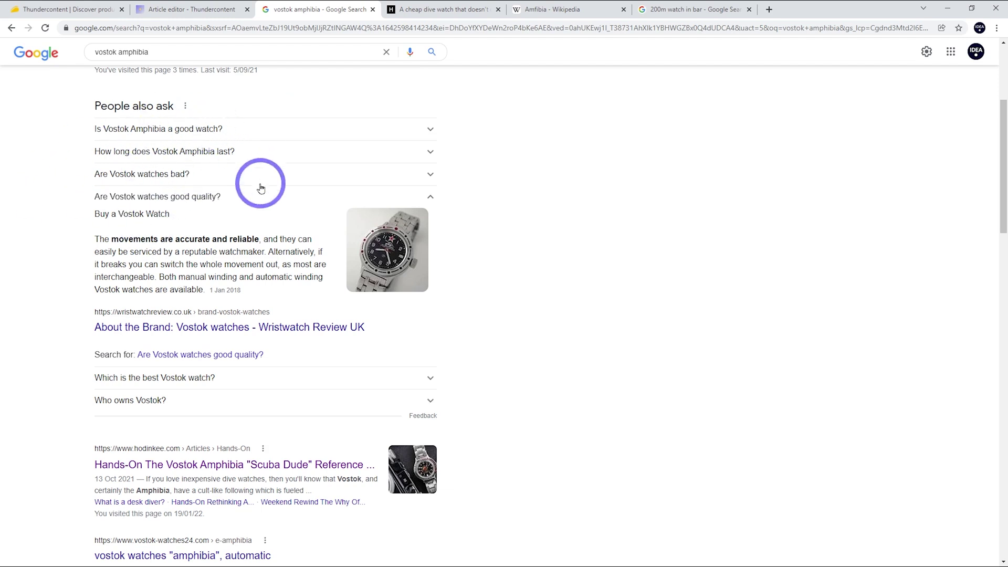
pyautogui.scroll(1, 261, 188)
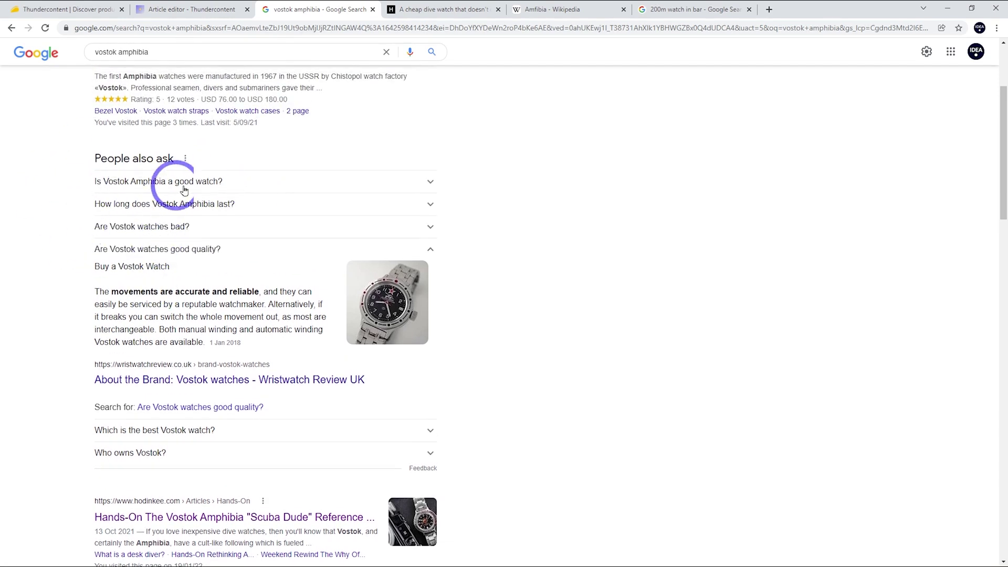